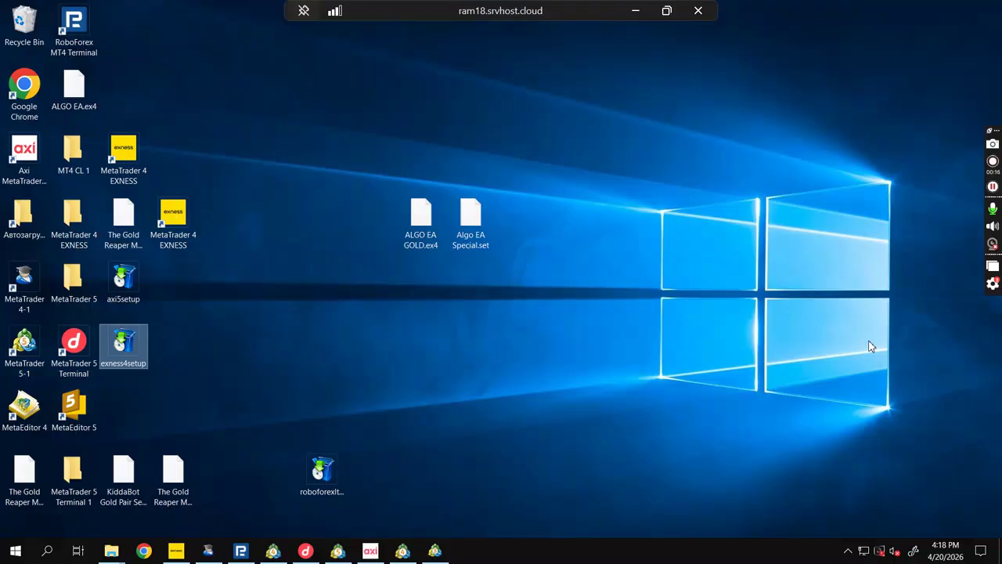
# Step: Move the MetaTrader 4-1 shortcut beside the Algo EA files on the desktop and launch the terminal from it
pyautogui.click(211, 299)
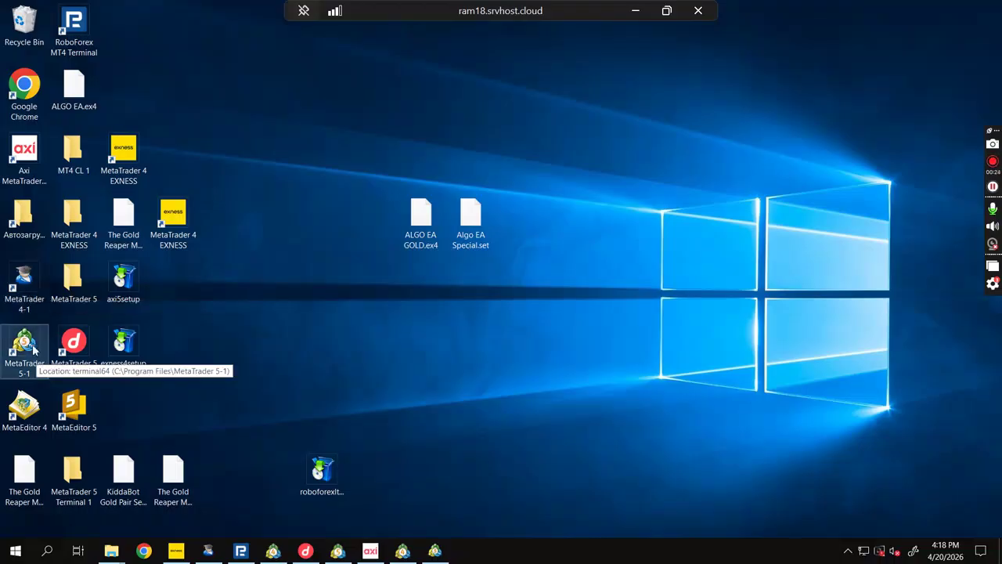
pyautogui.moveTo(32, 305); pyautogui.dragTo(575, 248)
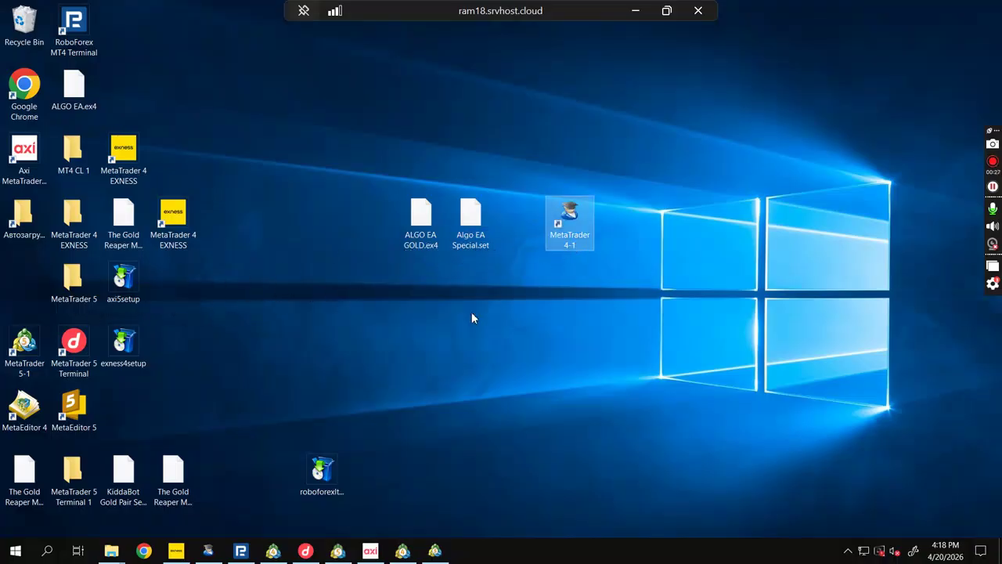
pyautogui.doubleClick(570, 239)
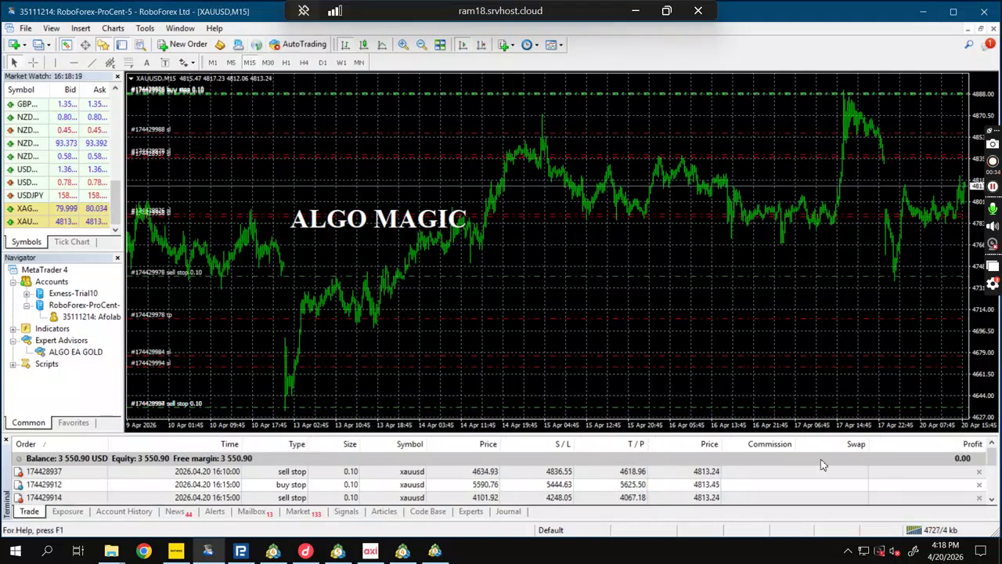
# Step: Delete all pending xauusd buy stop and sell stop orders from the terminal's trade list
pyautogui.click(980, 473)
pyautogui.click(981, 472)
pyautogui.click(982, 473)
pyautogui.click(982, 473)
pyautogui.click(982, 473)
pyautogui.click(982, 473)
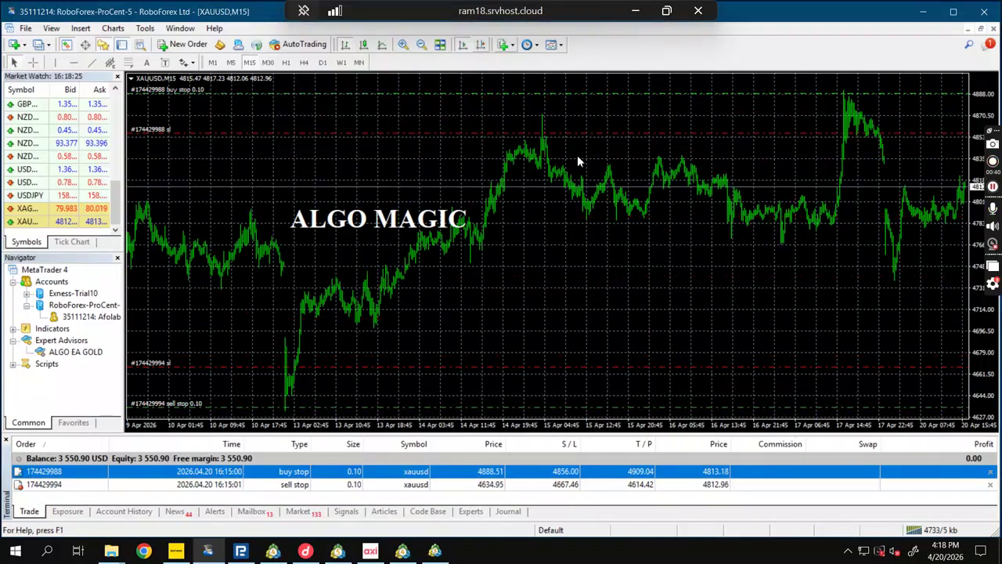
pyautogui.click(989, 472)
pyautogui.click(989, 472)
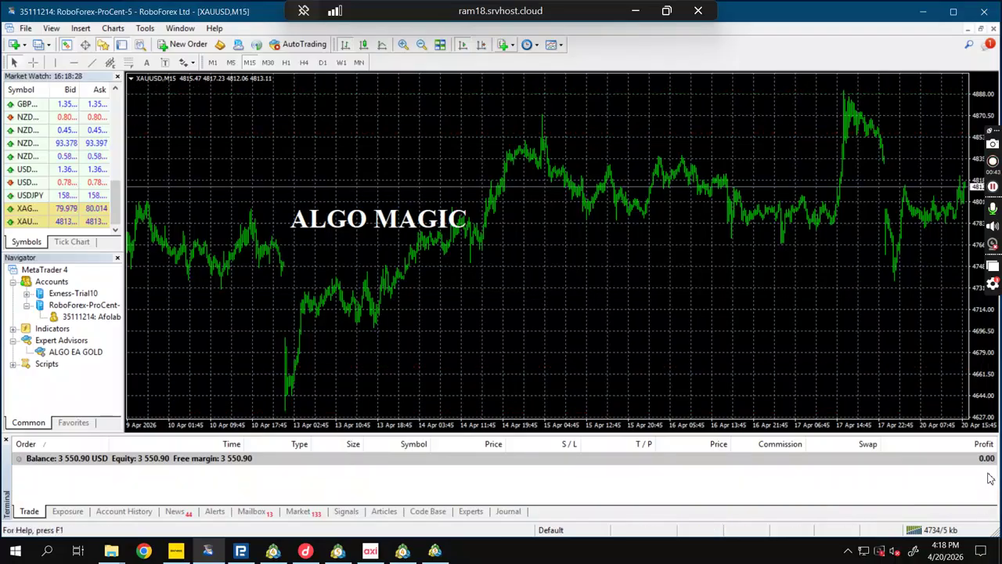
# Step: Look over the trade account login form and its list of broker servers, leaving without logging in
pyautogui.click(933, 533)
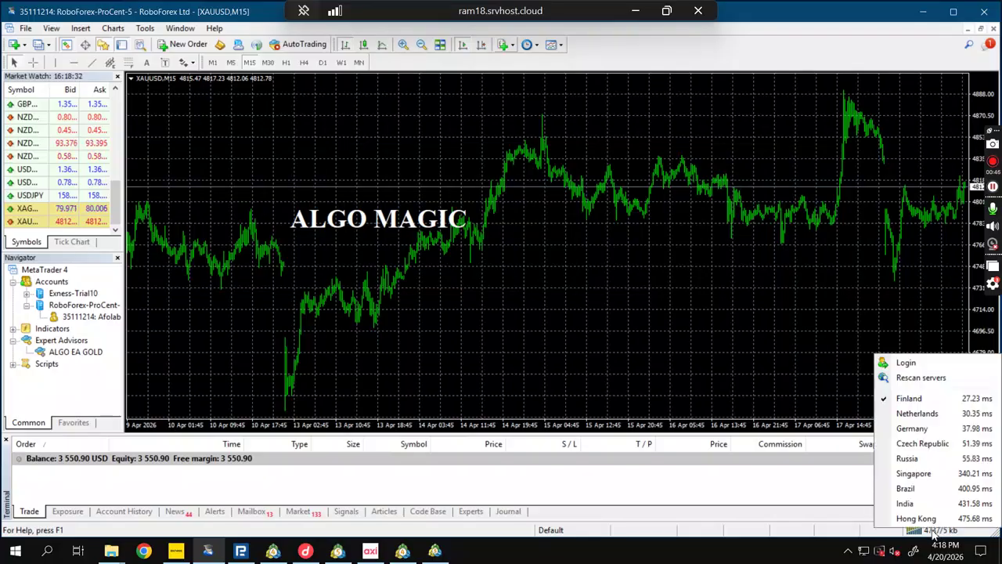
pyautogui.click(906, 363)
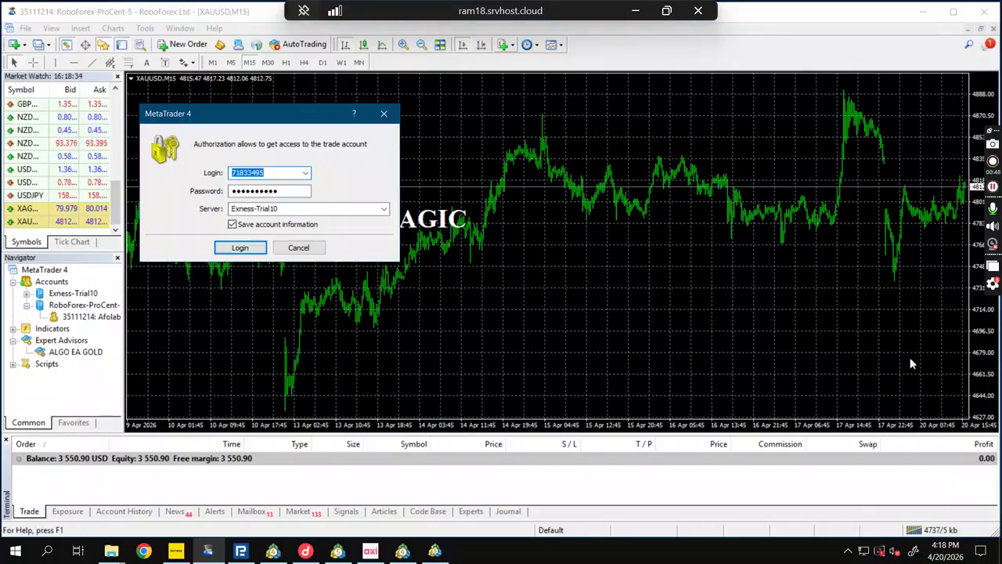
pyautogui.click(294, 213)
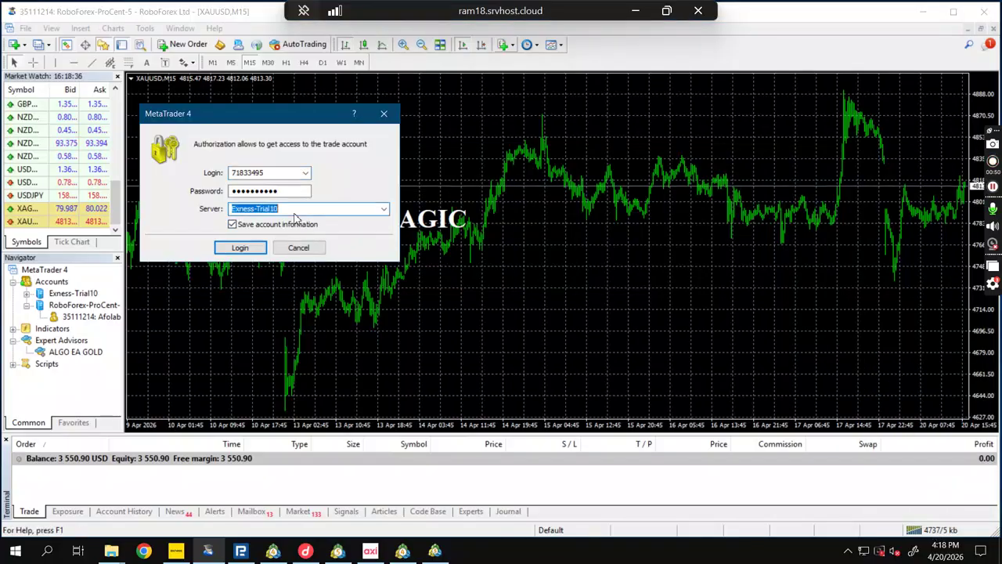
pyautogui.click(384, 209)
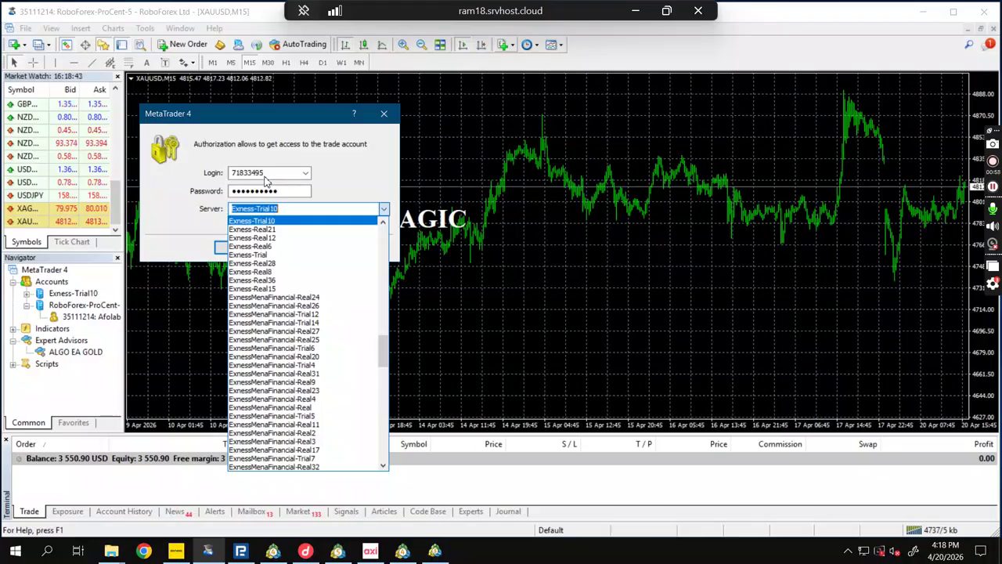
pyautogui.click(290, 219)
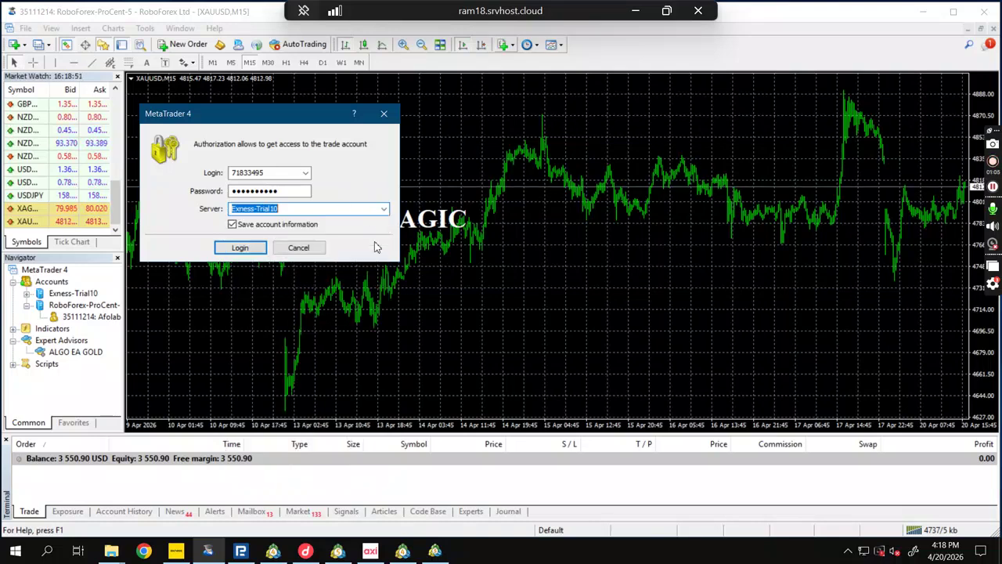
pyautogui.click(319, 248)
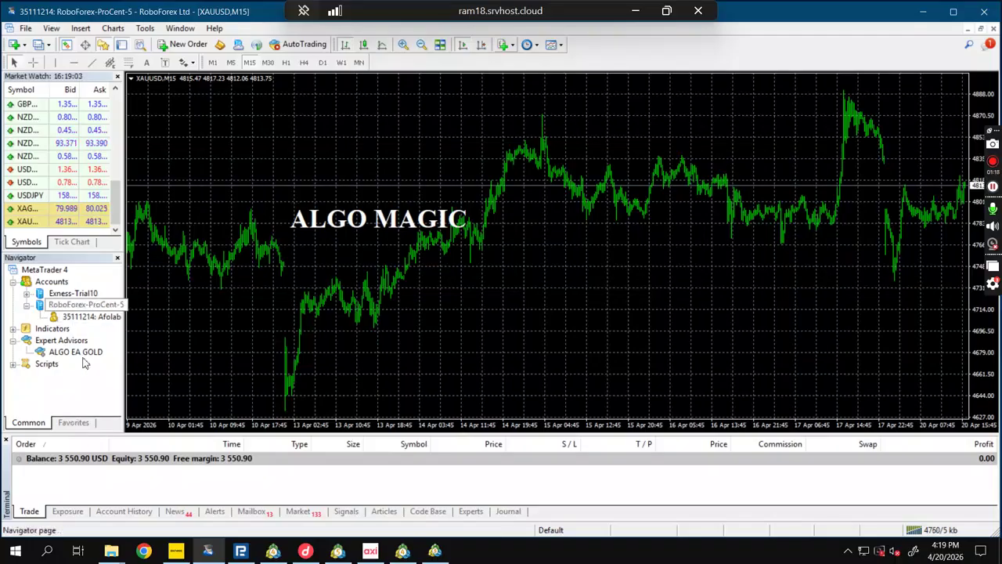
# Step: Minimize MetaTrader 4 and copy the ALGO EA GOLD.ex4 file from the desktop
pyautogui.click(925, 14)
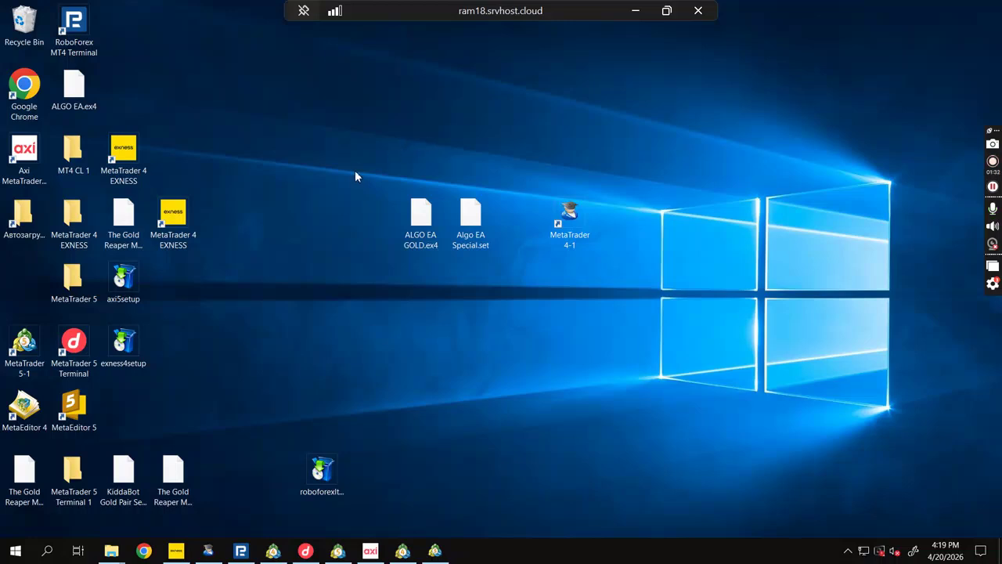
pyautogui.click(417, 249)
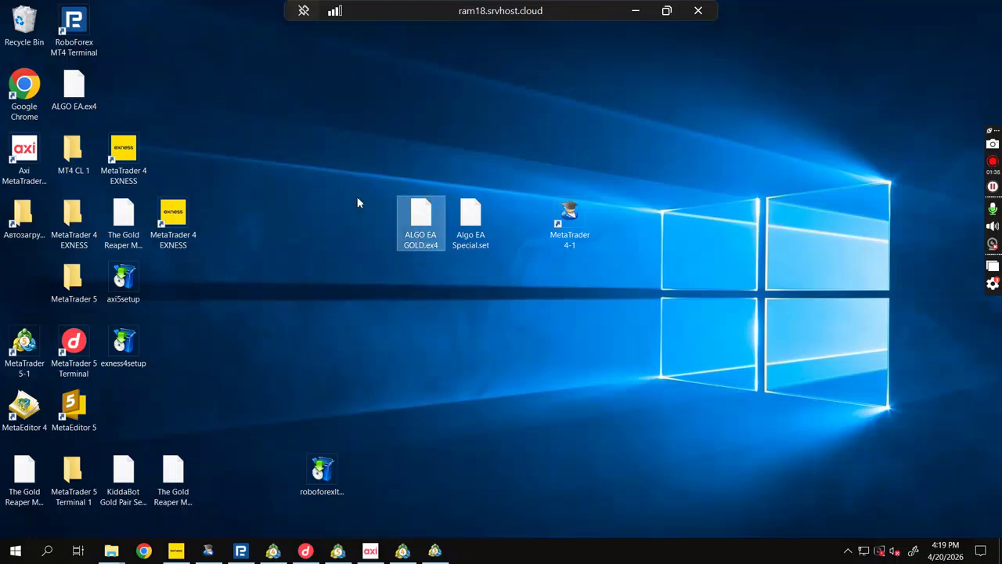
pyautogui.moveTo(424, 246)
pyautogui.click(470, 226)
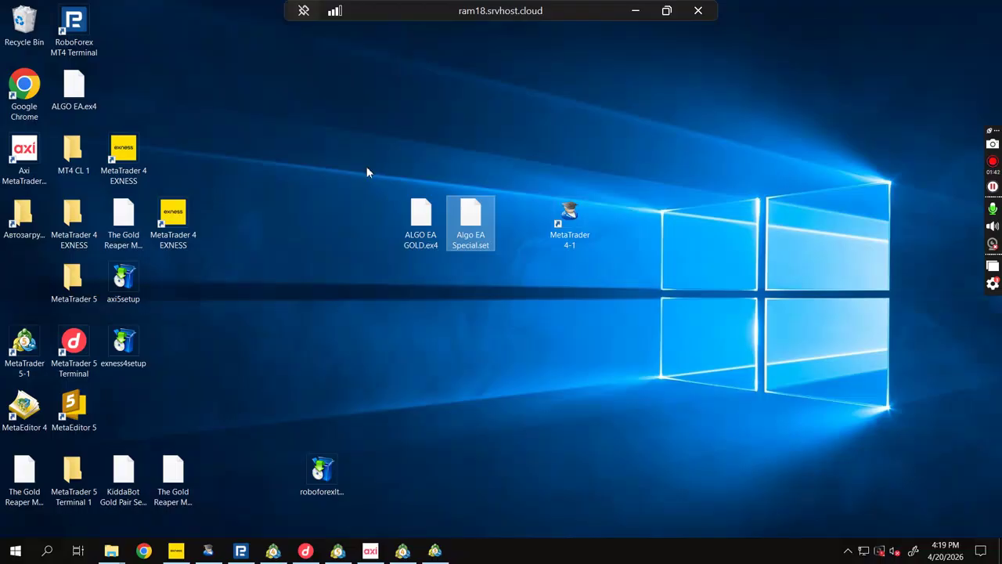
pyautogui.click(504, 248)
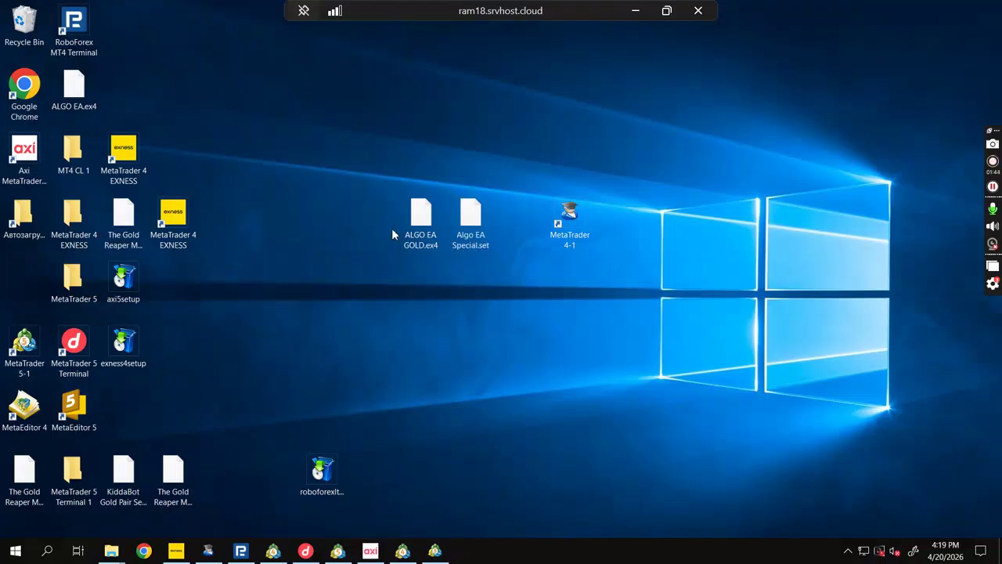
pyautogui.click(416, 225)
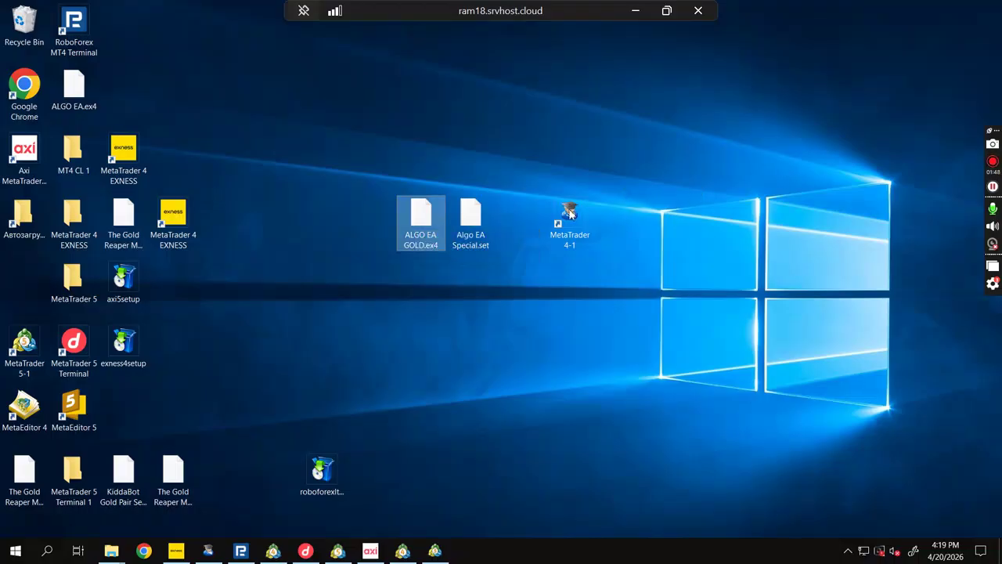
# Step: Return to MetaTrader 4 and open the MQL4 Experts folder inside its data folder
pyautogui.click(573, 216)
pyautogui.doubleClick(572, 213)
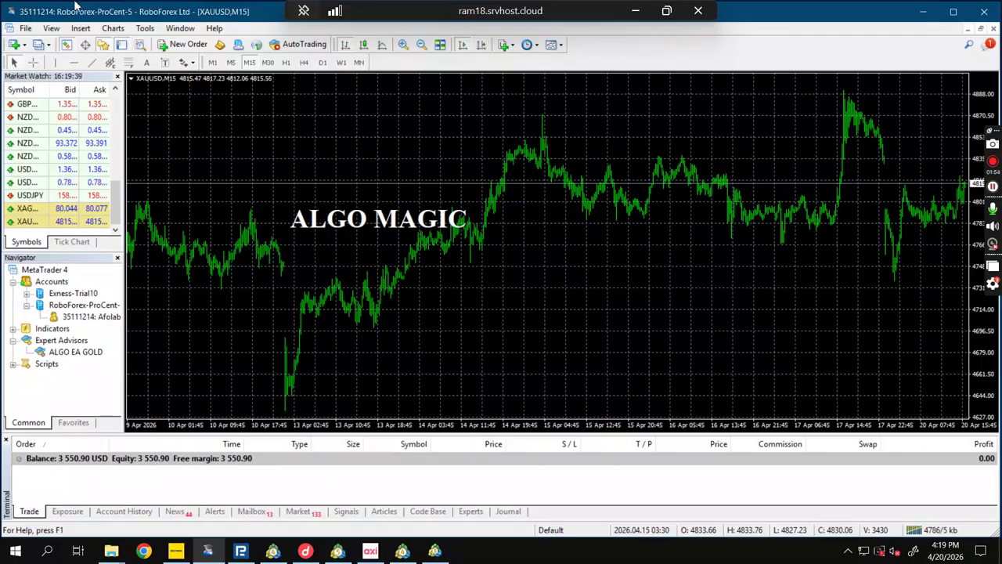
pyautogui.click(31, 30)
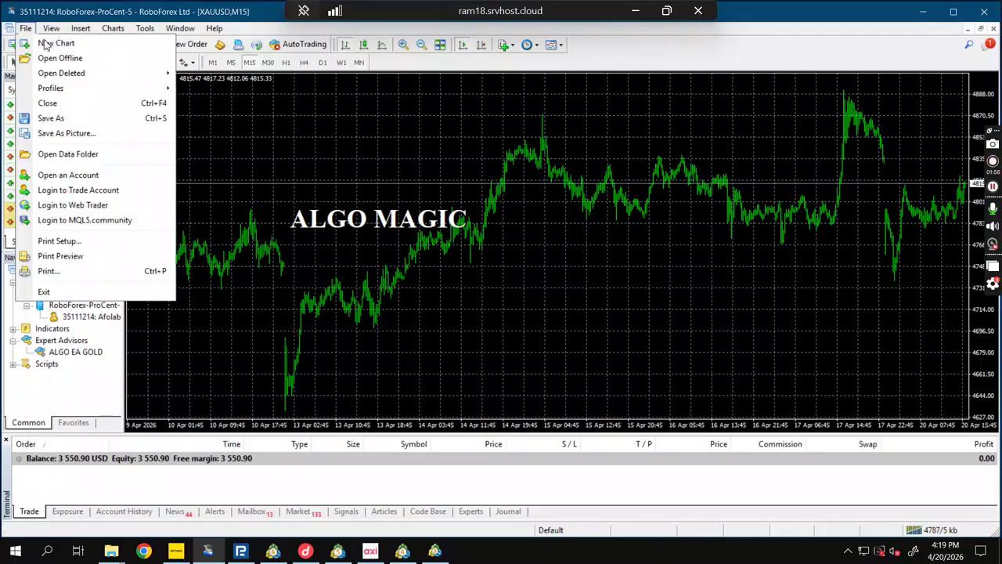
pyautogui.click(78, 156)
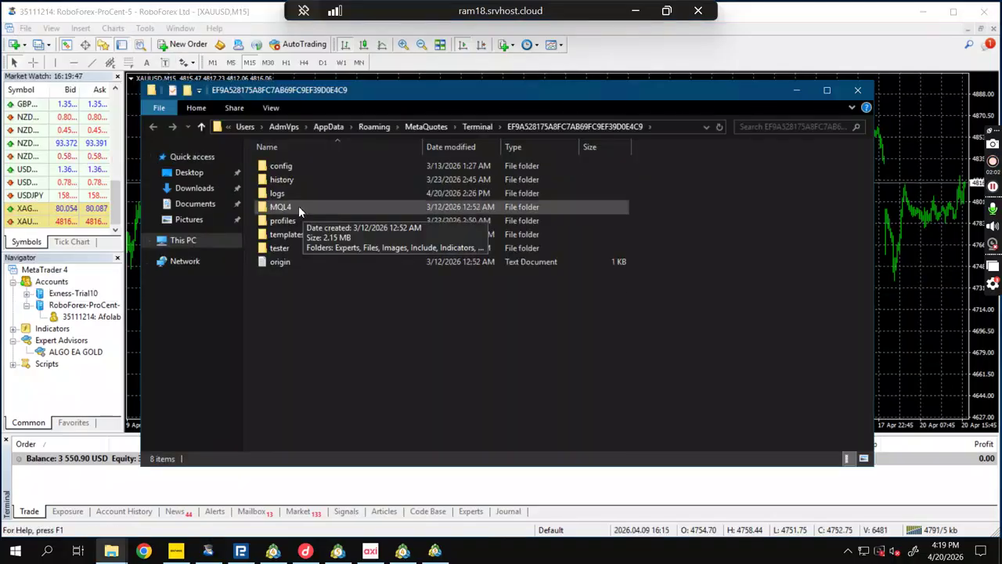
pyautogui.doubleClick(298, 205)
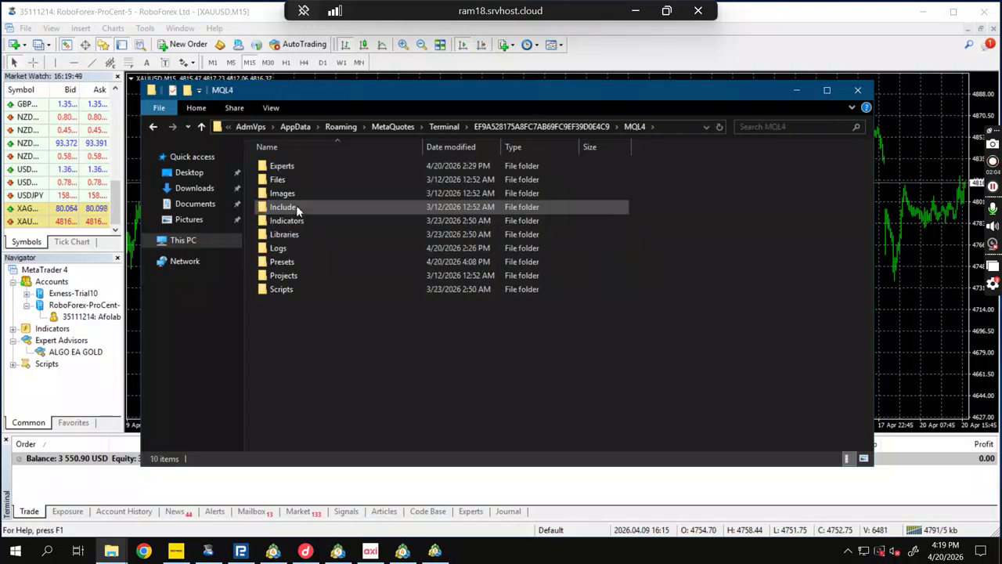
pyautogui.doubleClick(280, 166)
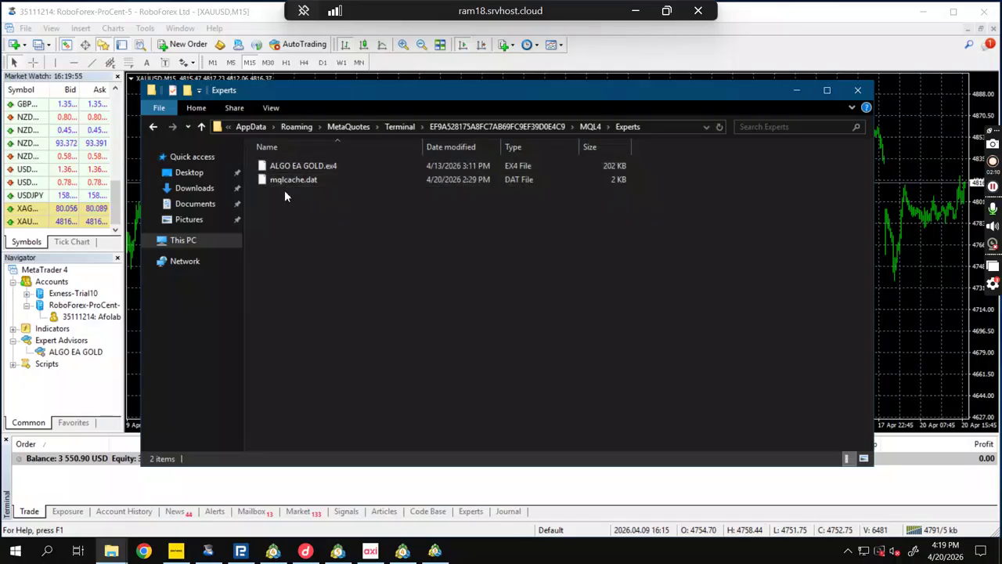
# Step: Delete all existing files from the MQL4 Experts folder, including ALGO EA GOLD.ex4 and mqlcache.dat
pyautogui.hotkey('ctrl', 'a')
pyautogui.hotkey('alt', 'Up')
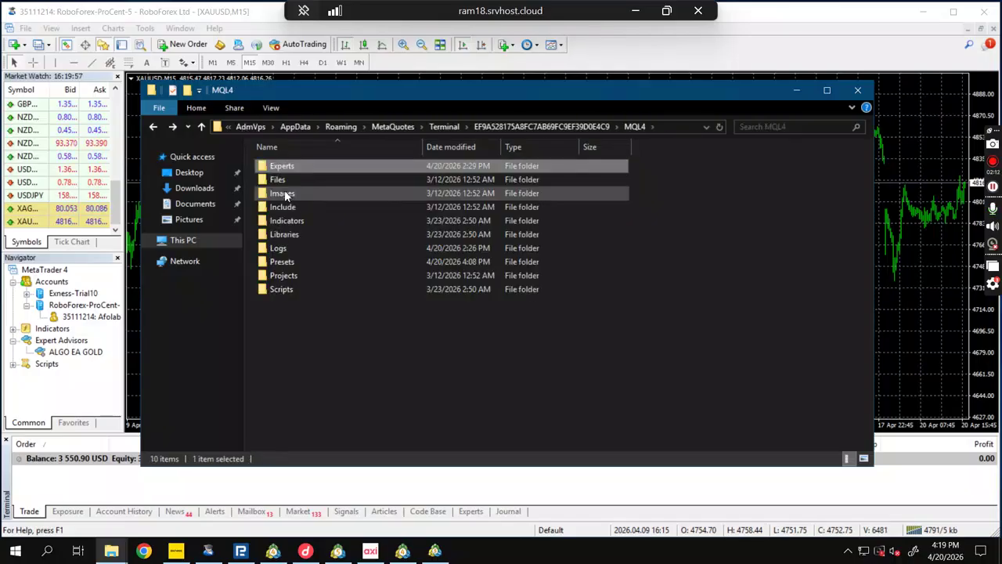
pyautogui.press('Return')
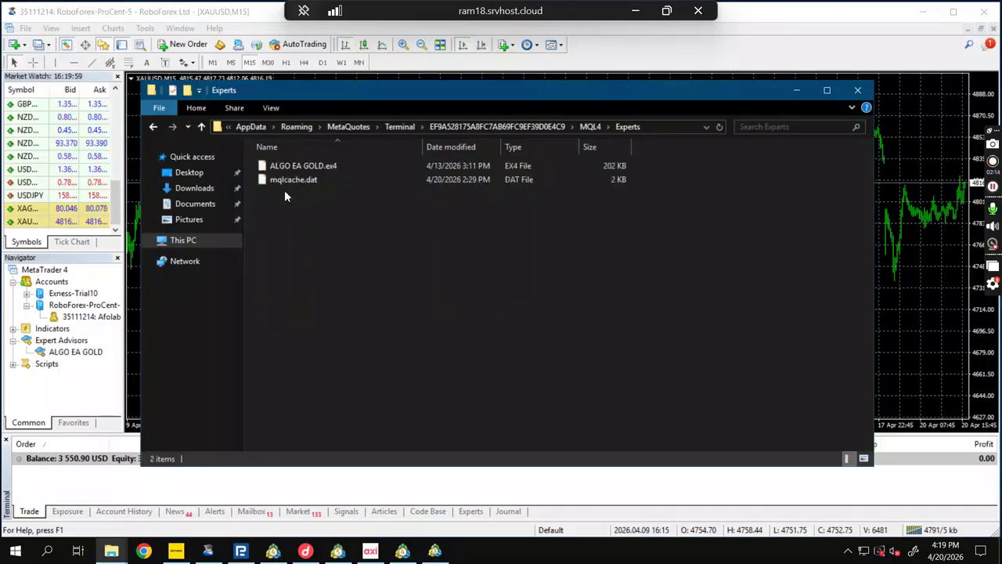
pyautogui.hotkey('ctrl', 'a')
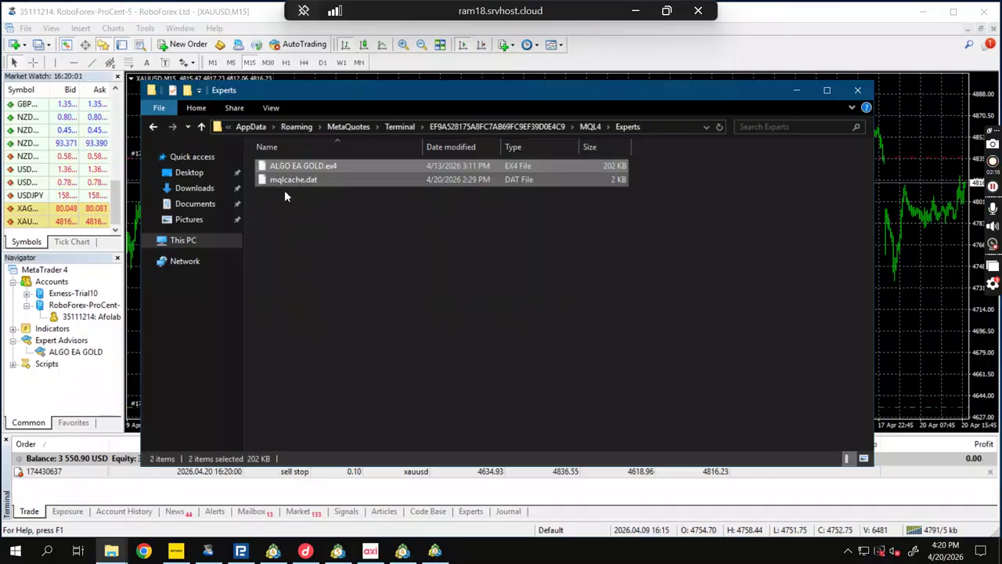
pyautogui.press('Delete')
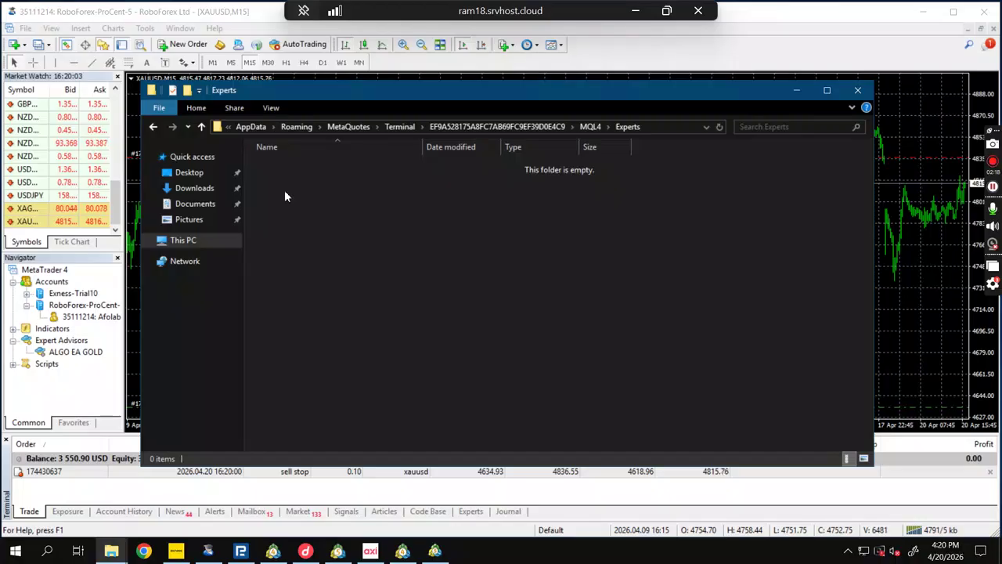
# Step: Paste the copied ALGO EA GOLD.ex4 into the Experts folder and close the folder window
pyautogui.hotkey('ctrl', 'v')
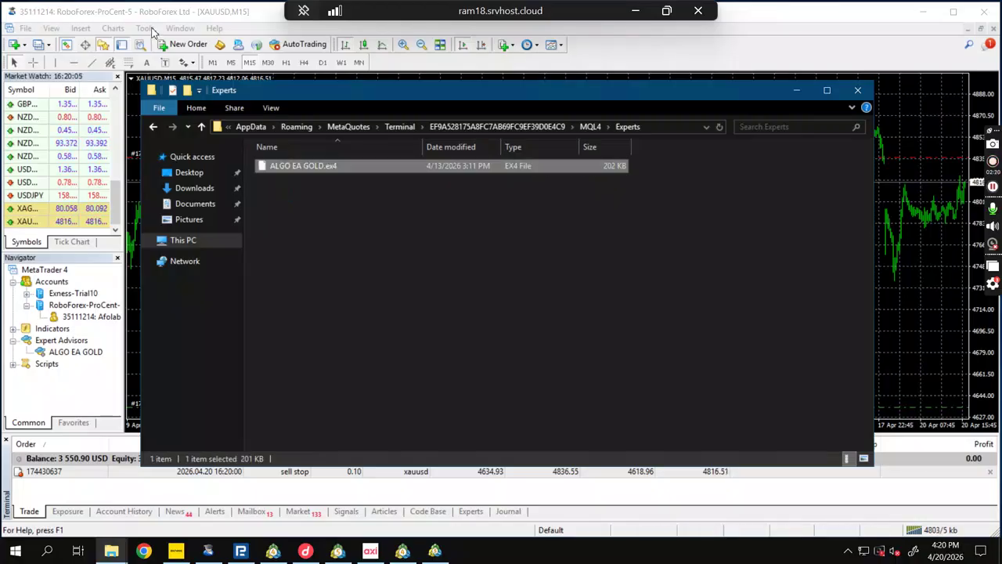
pyautogui.click(315, 187)
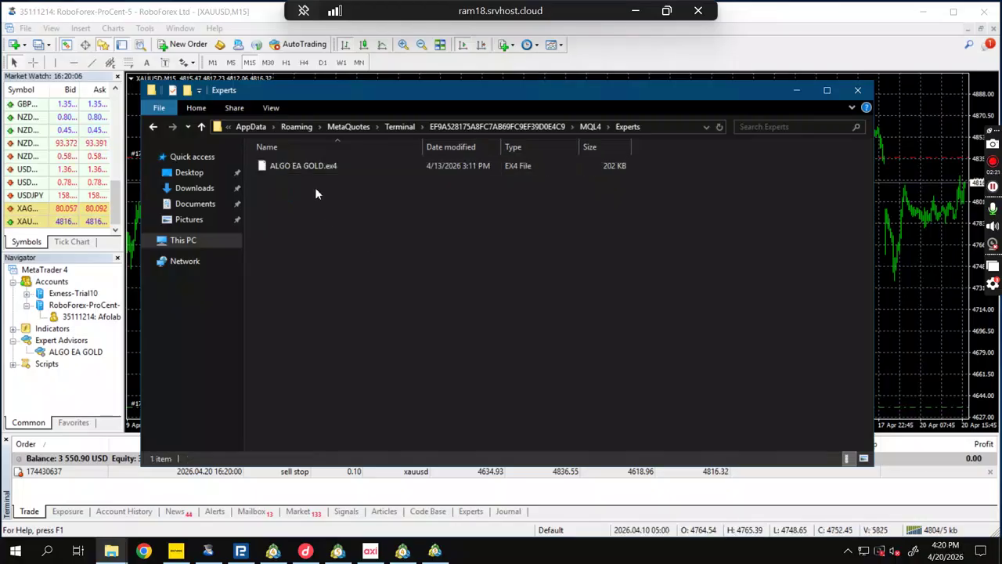
pyautogui.click(857, 91)
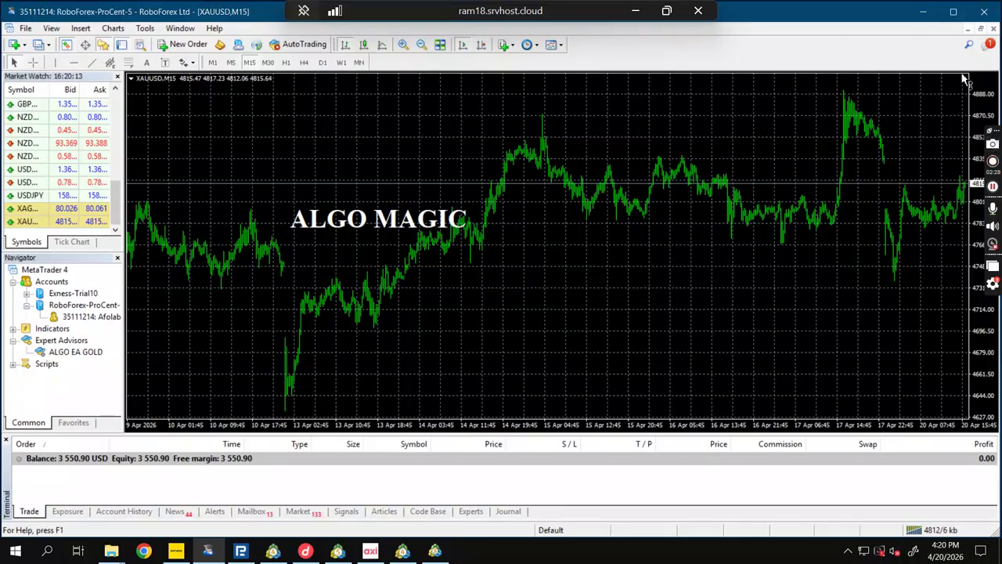
# Step: Minimize MetaTrader 4 and copy the Algo EA Special.set file from the desktop
pyautogui.click(924, 12)
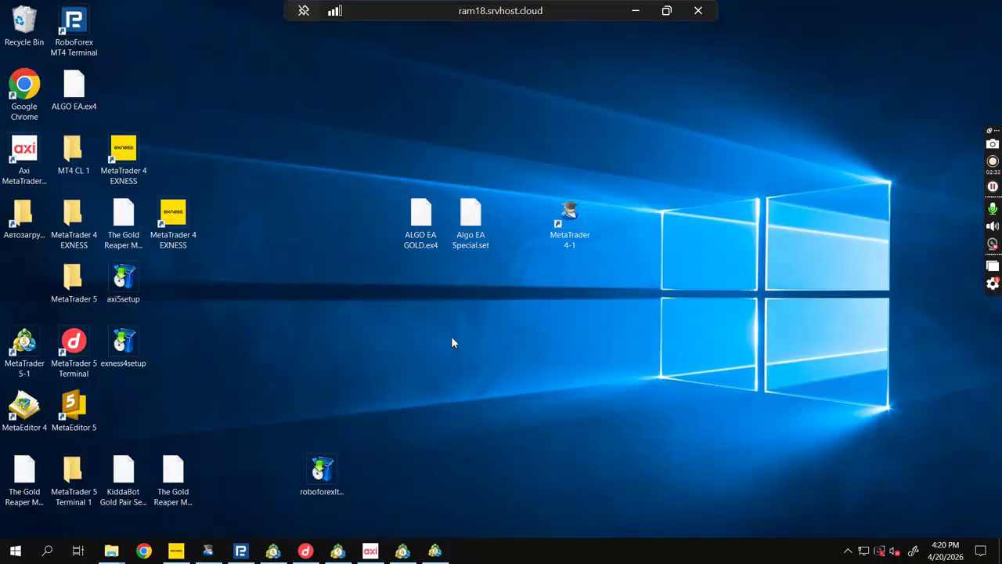
pyautogui.click(419, 241)
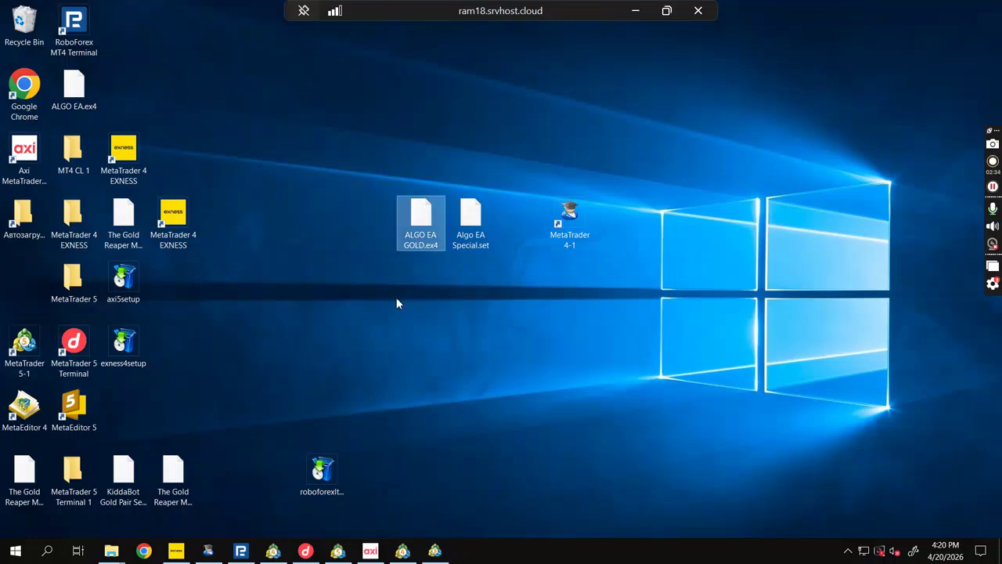
pyautogui.click(482, 229)
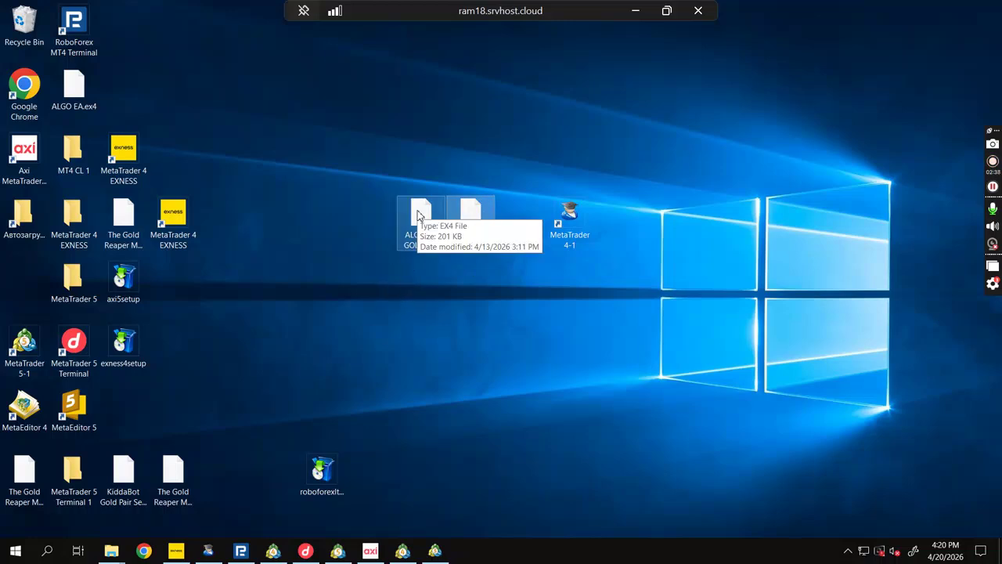
# Step: Return to MetaTrader 4 and open the MQL4 Presets folder inside its data folder
pyautogui.click(207, 551)
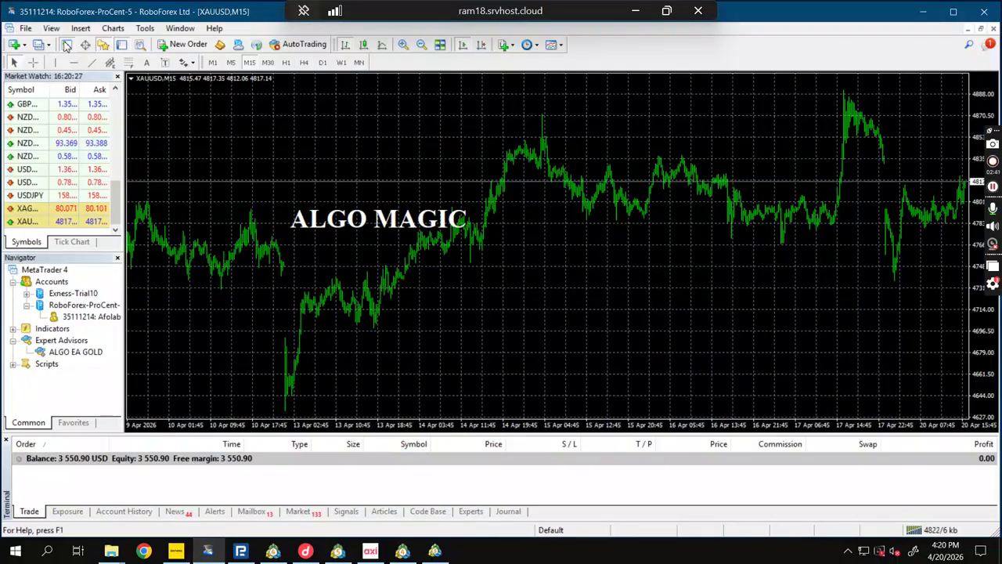
pyautogui.click(25, 28)
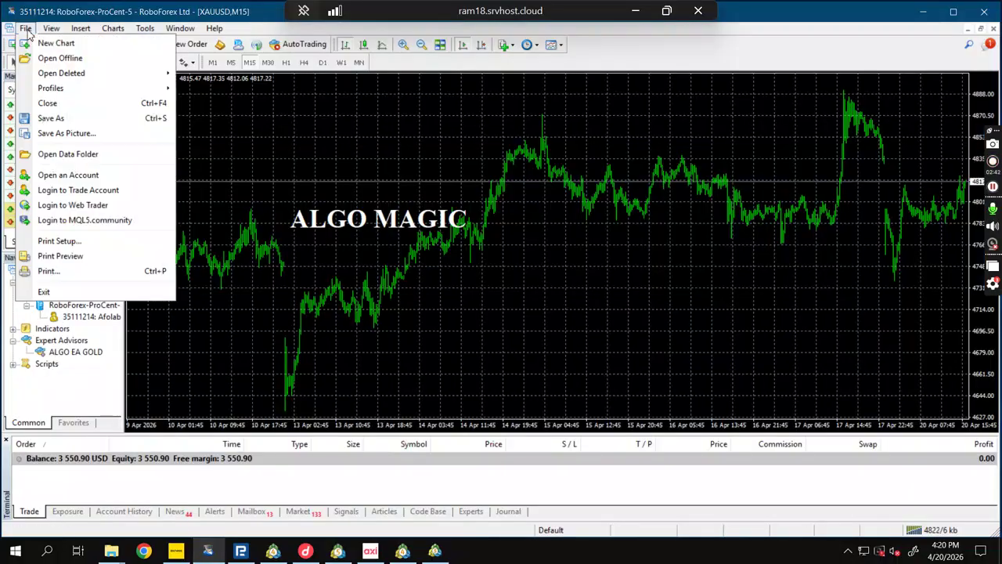
pyautogui.click(68, 155)
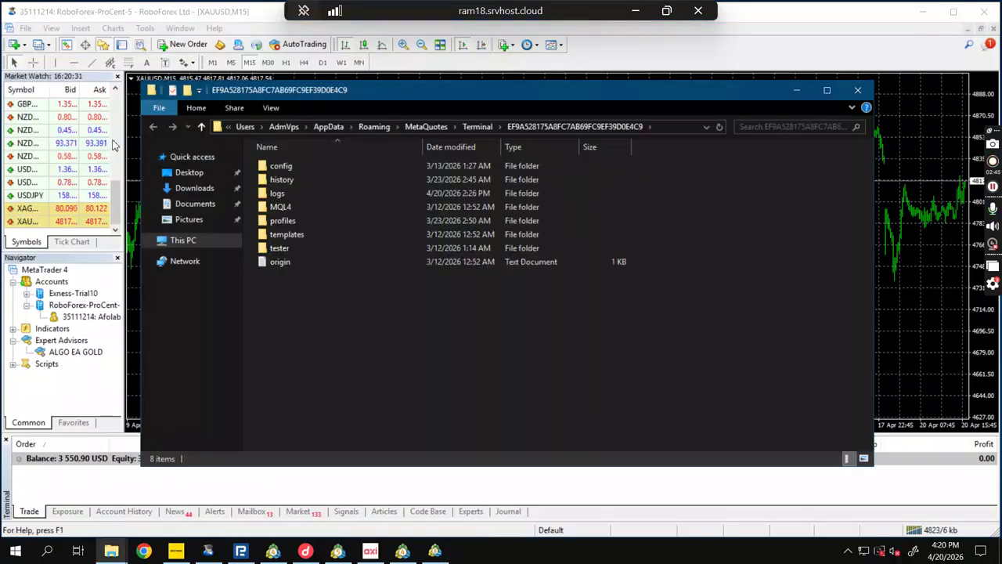
pyautogui.click(290, 207)
pyautogui.doubleClick(289, 207)
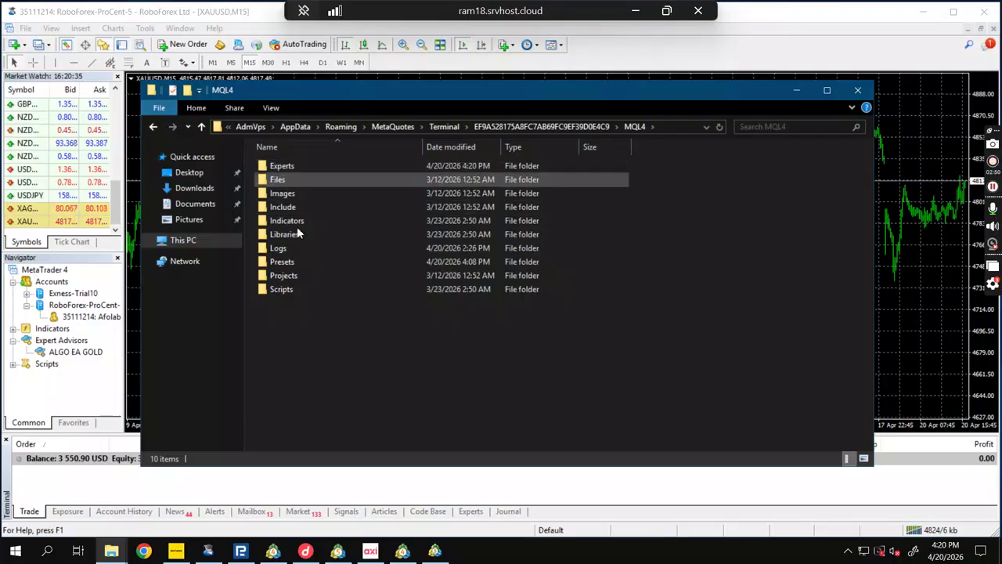
pyautogui.doubleClick(297, 261)
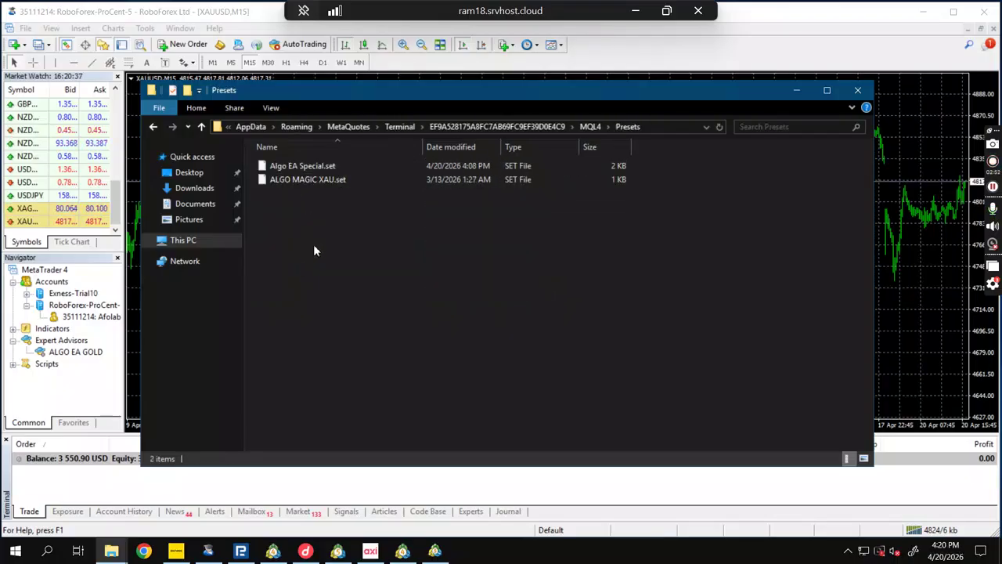
# Step: Delete all existing set files from the MQL4 Presets folder, including ALGO MAGIC XAU.set
pyautogui.click(290, 185)
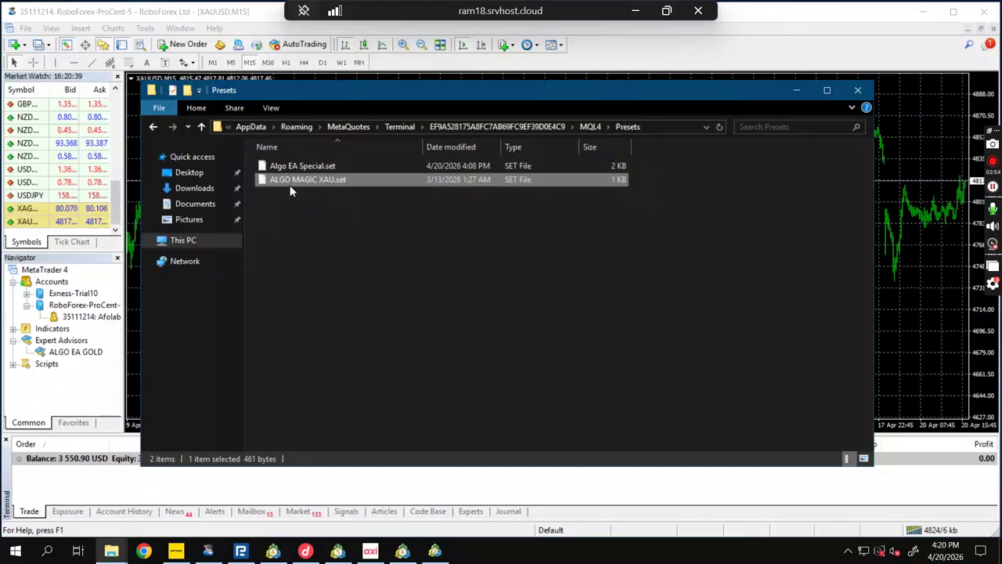
pyautogui.hotkey('ctrl', 'a')
pyautogui.press('Delete')
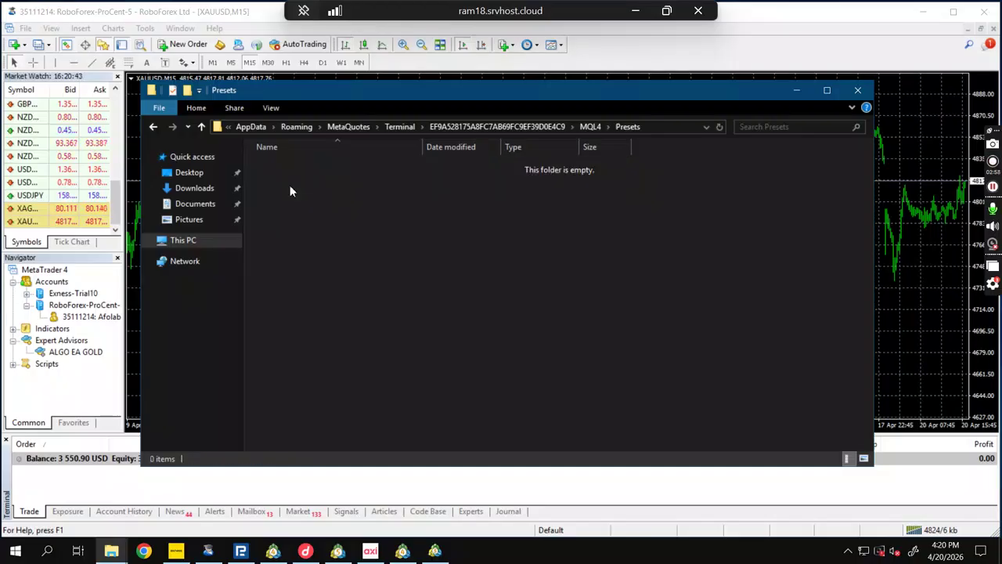
# Step: Paste the copied Algo EA Special.set into the Presets folder and close the folder window
pyautogui.hotkey('ctrl', 'v')
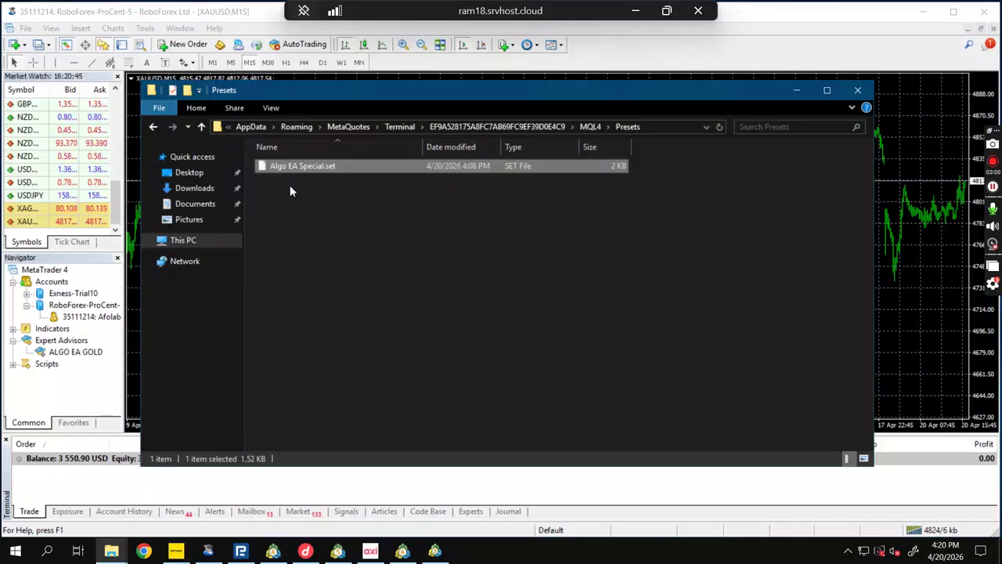
pyautogui.click(310, 190)
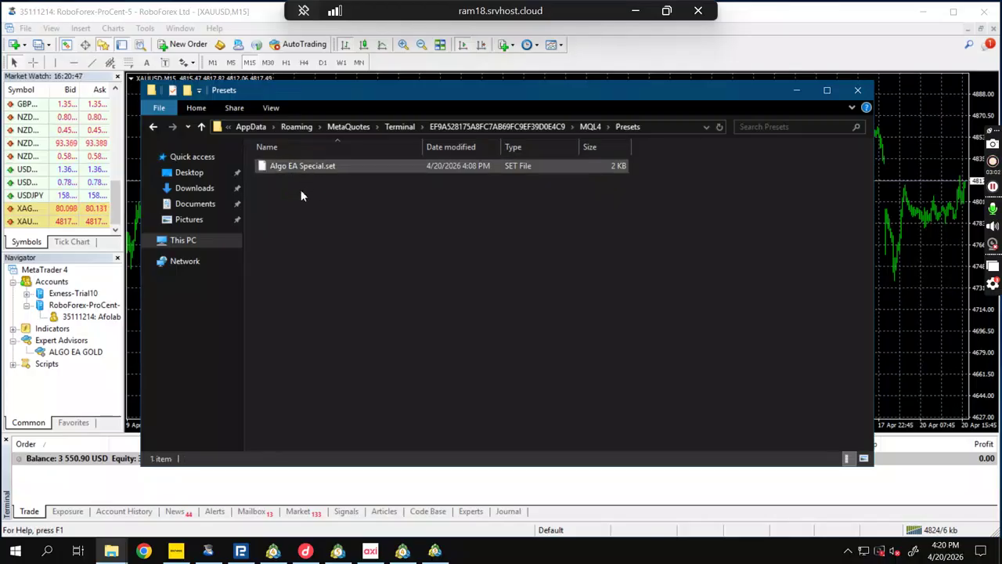
pyautogui.click(855, 91)
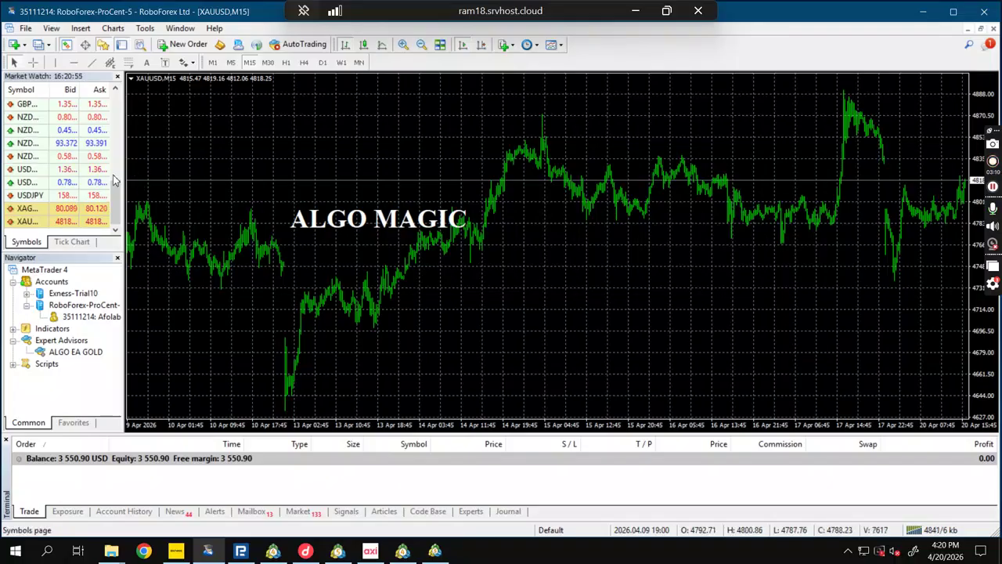
# Step: Restart MetaTrader 4 by closing the terminal and launching it again
pyautogui.click(213, 553)
pyautogui.rightClick(213, 552)
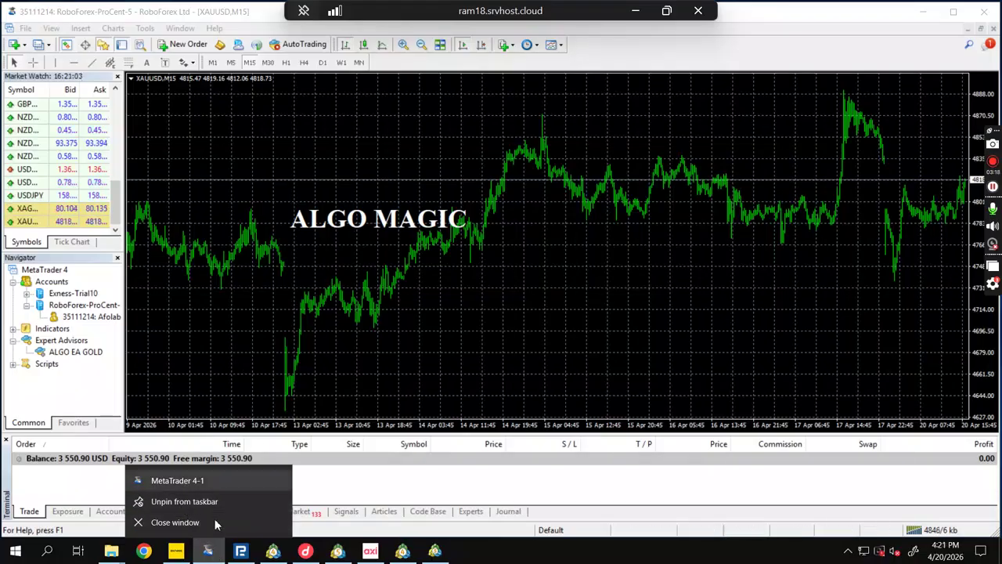
pyautogui.click(205, 552)
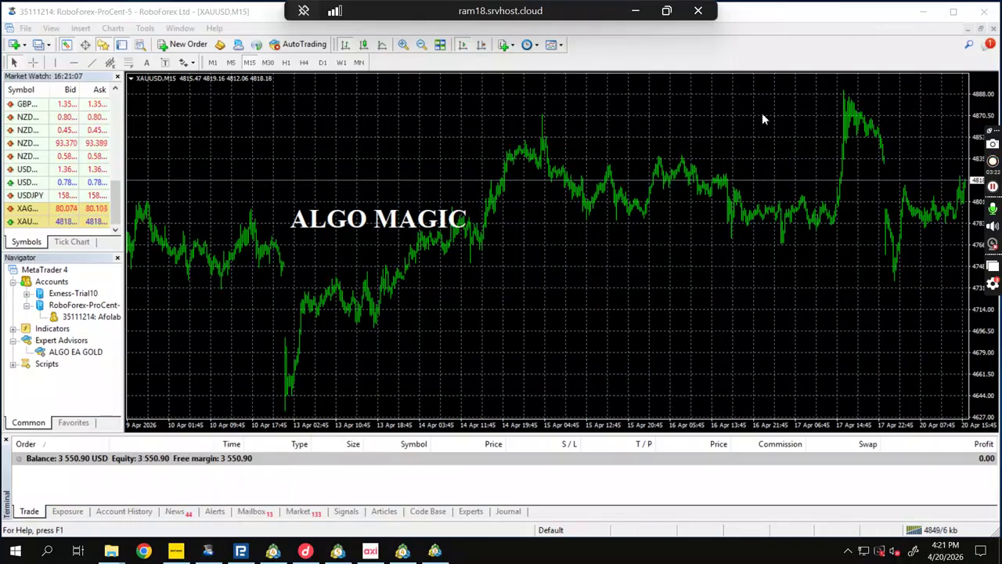
pyautogui.click(162, 311)
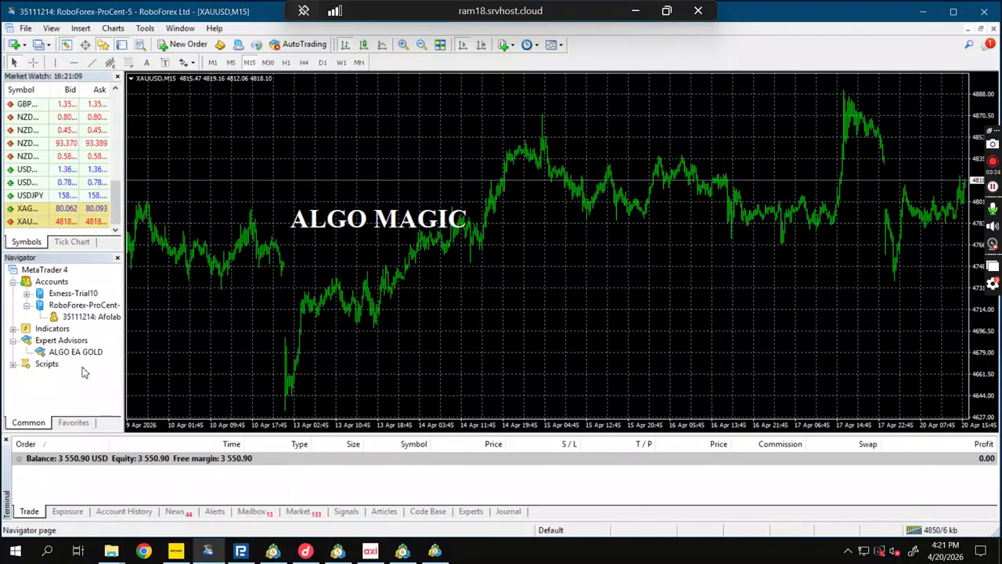
pyautogui.click(985, 12)
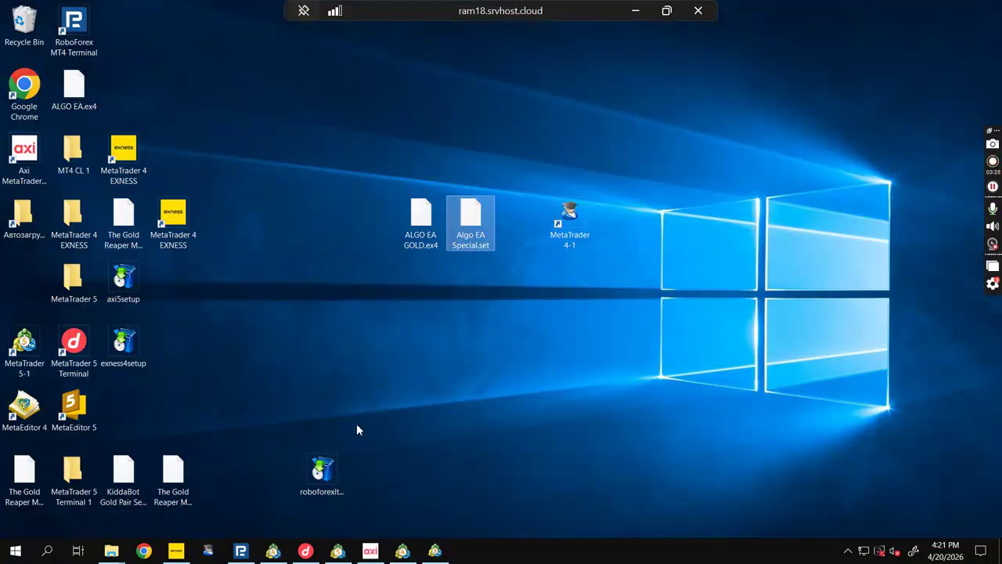
pyautogui.click(208, 551)
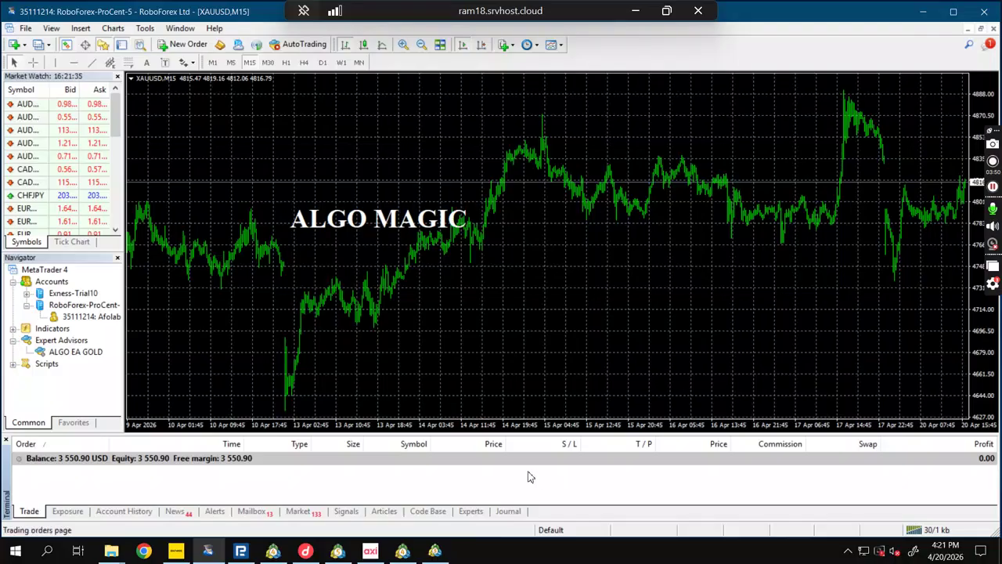
# Step: Open a new XAUUSD chart from the Market Watch symbols and set its timeframe to M5
pyautogui.scroll(-5, 66, 129)
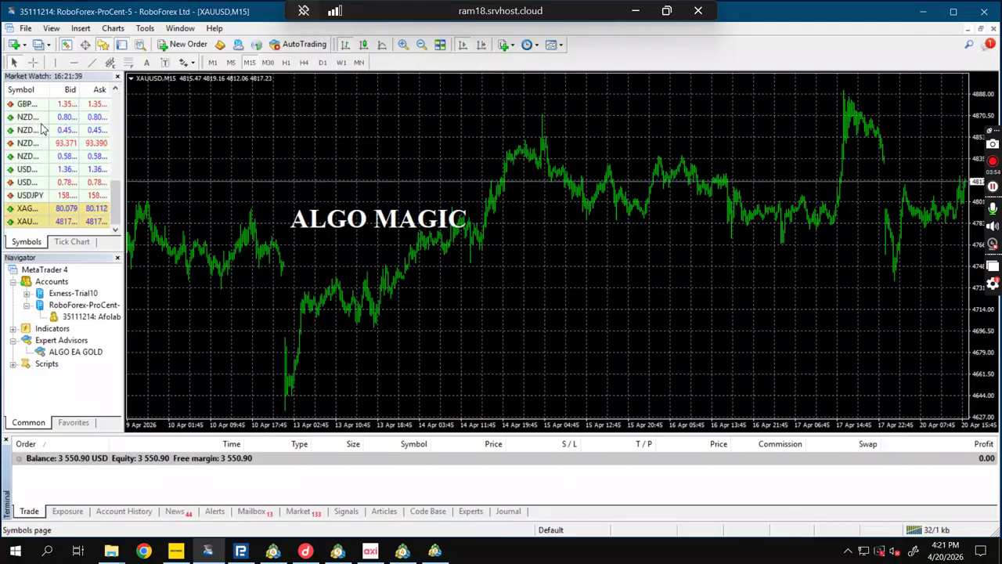
pyautogui.click(28, 223)
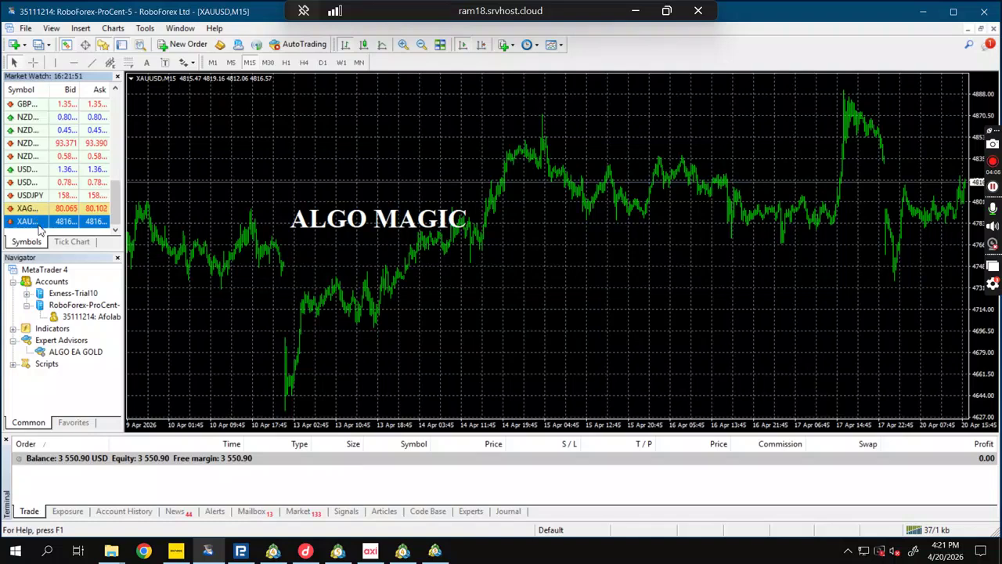
pyautogui.rightClick(41, 227)
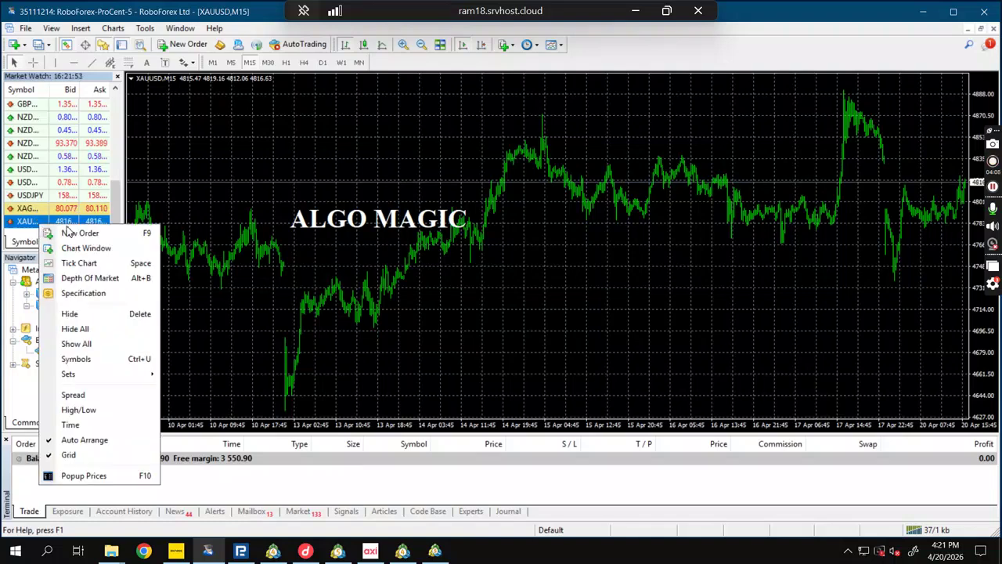
pyautogui.click(83, 248)
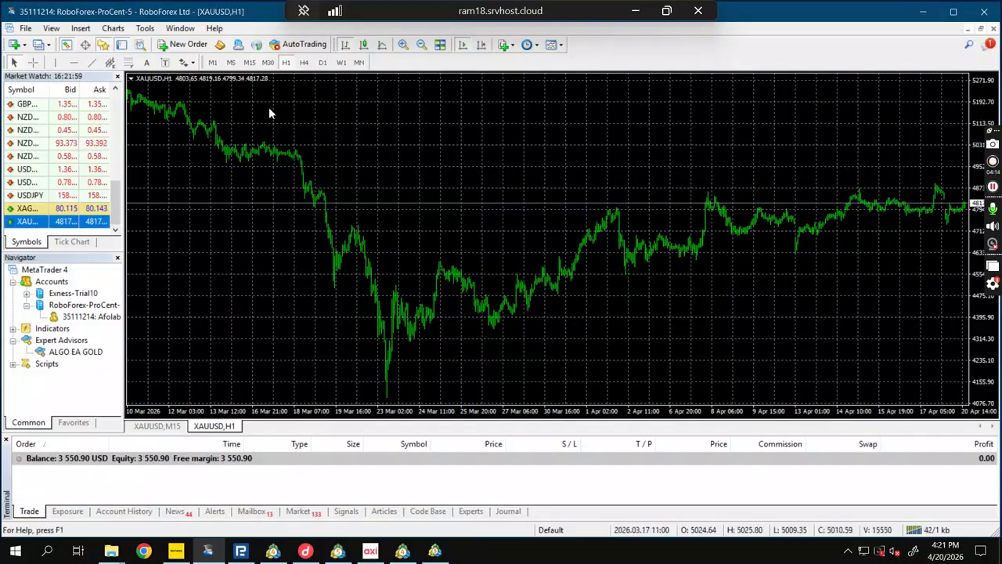
pyautogui.click(230, 63)
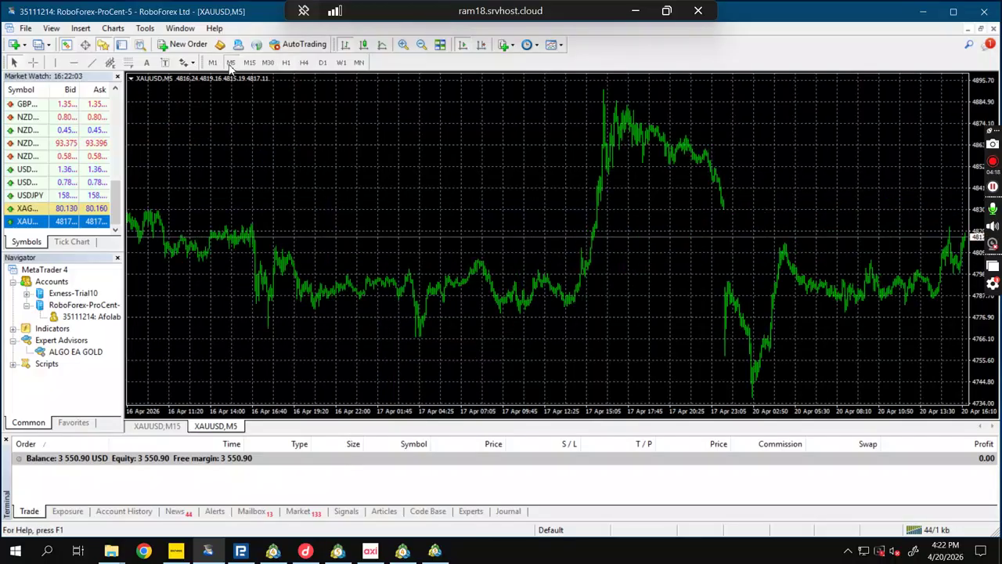
# Step: Attach the ALGO EA GOLD expert advisor to the XAUUSD M5 chart and allow live trading in its settings
pyautogui.click(60, 357)
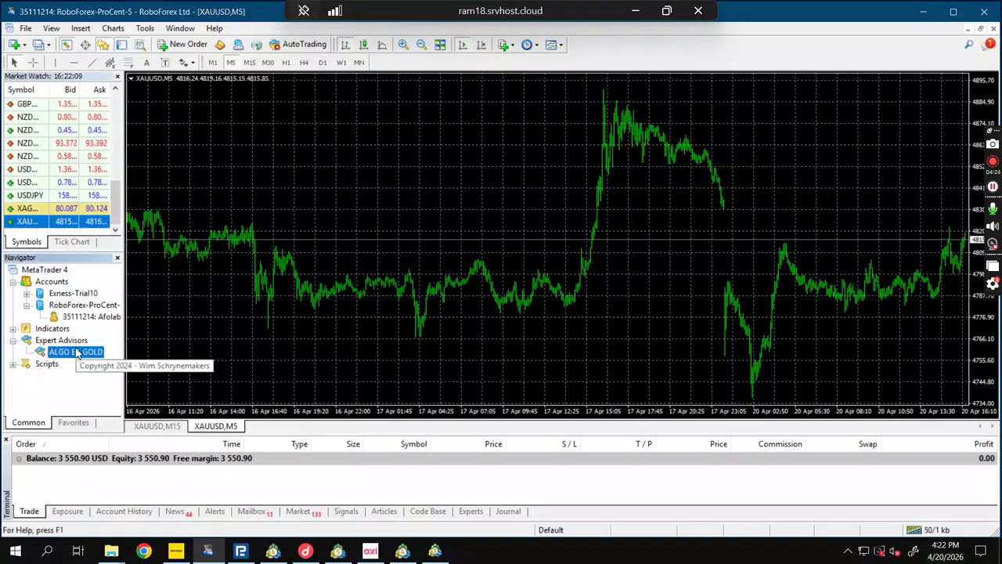
pyautogui.moveTo(76, 354); pyautogui.dragTo(258, 209)
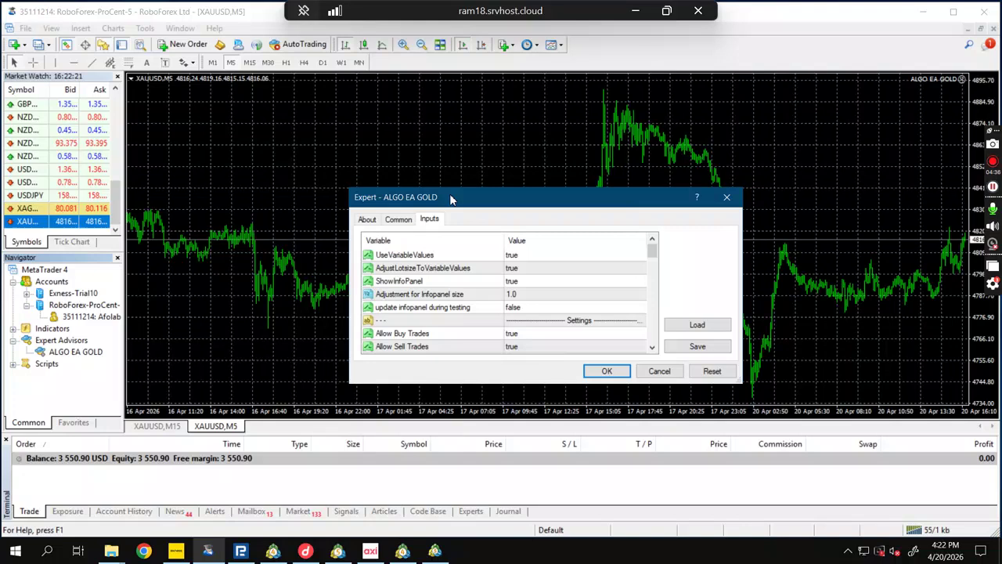
pyautogui.click(368, 220)
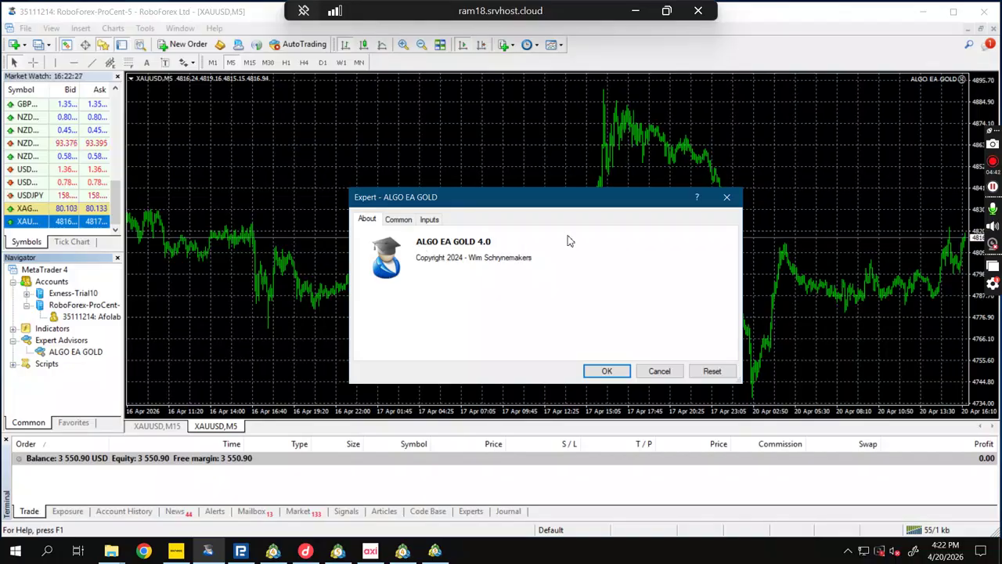
pyautogui.click(405, 221)
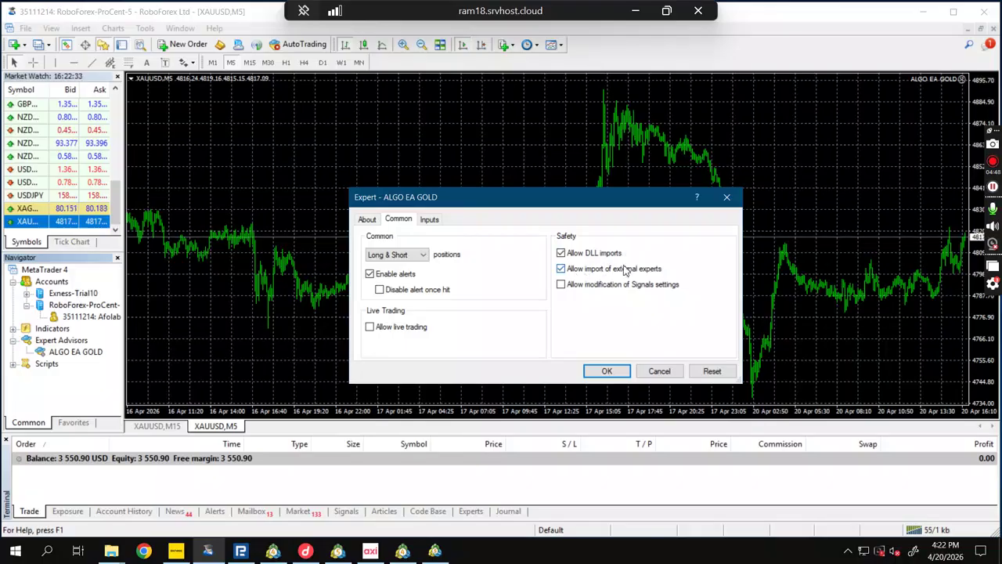
pyautogui.click(384, 331)
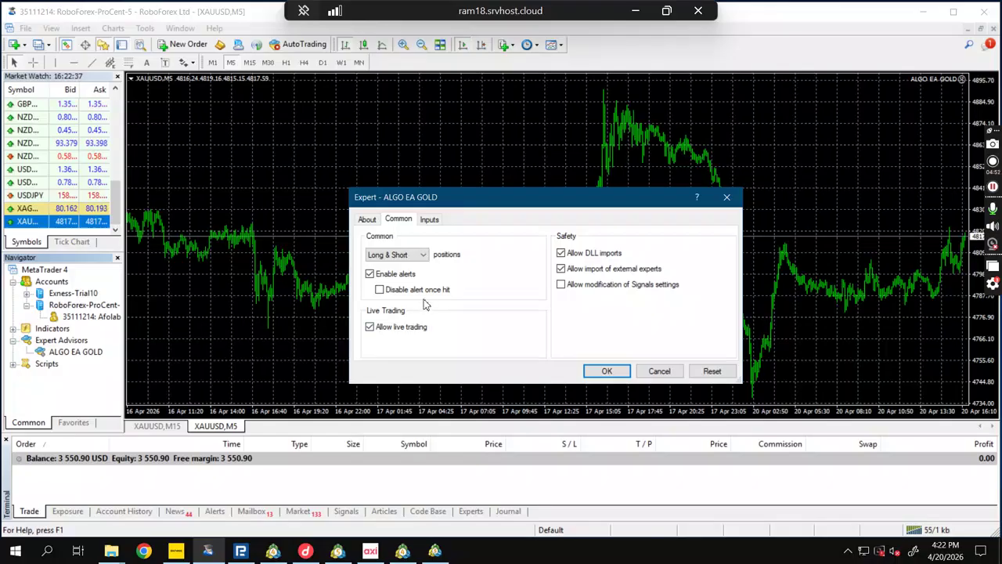
# Step: Load the Algo EA Special.set preset into the expert advisor's input parameters
pyautogui.click(429, 222)
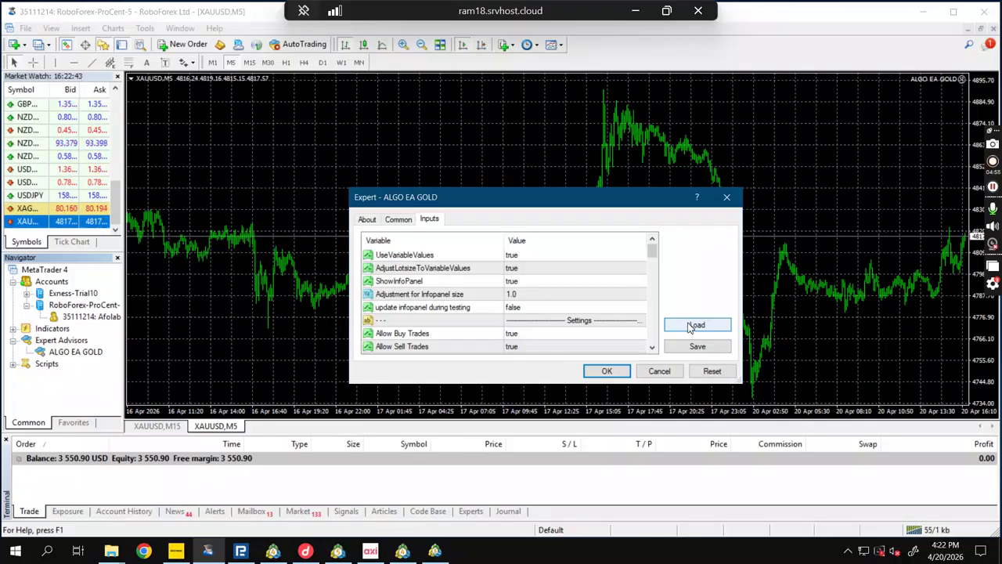
pyautogui.click(689, 326)
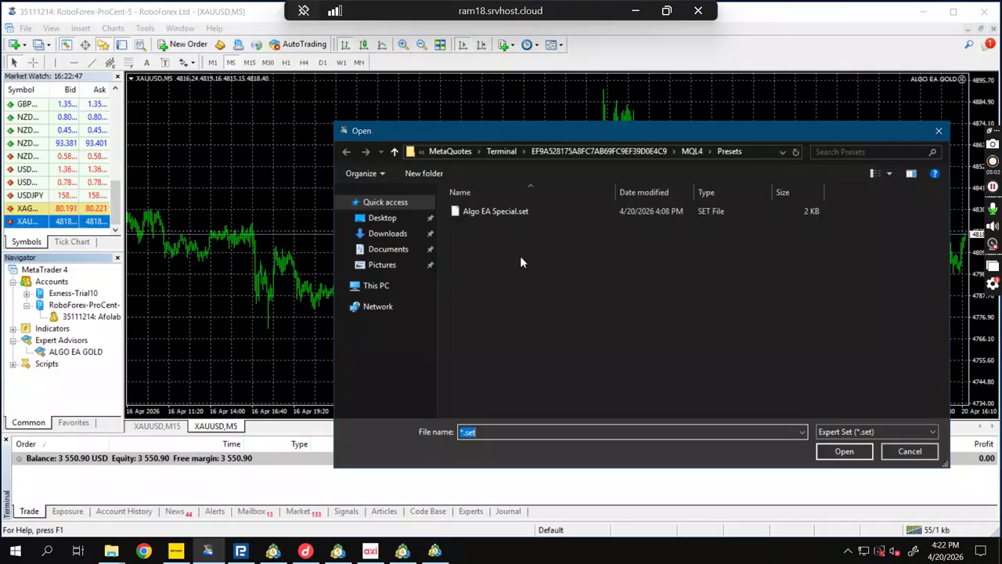
pyautogui.doubleClick(493, 212)
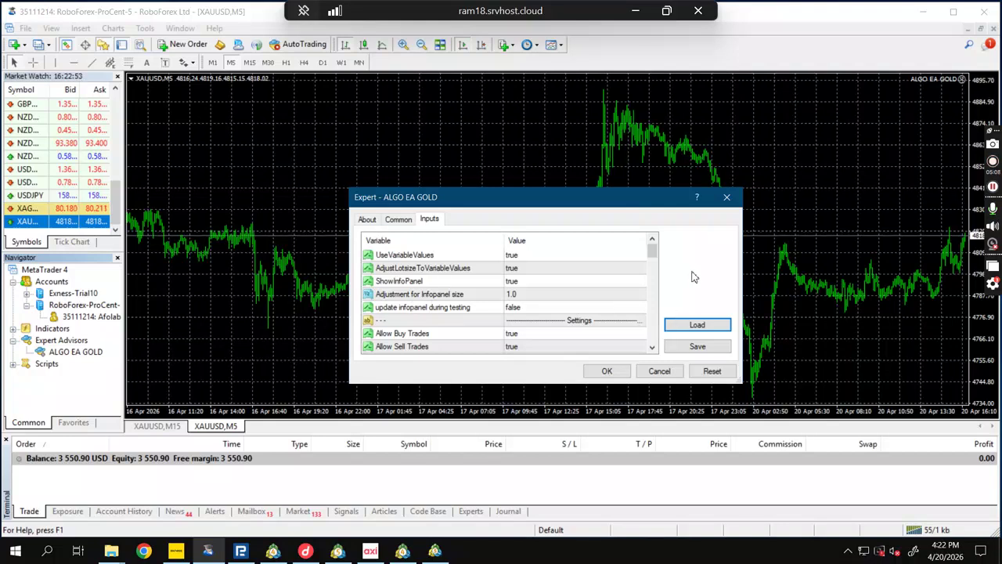
# Step: Check the expert's common settings, apply them to the chart and enable AutoTrading for the terminal
pyautogui.click(397, 221)
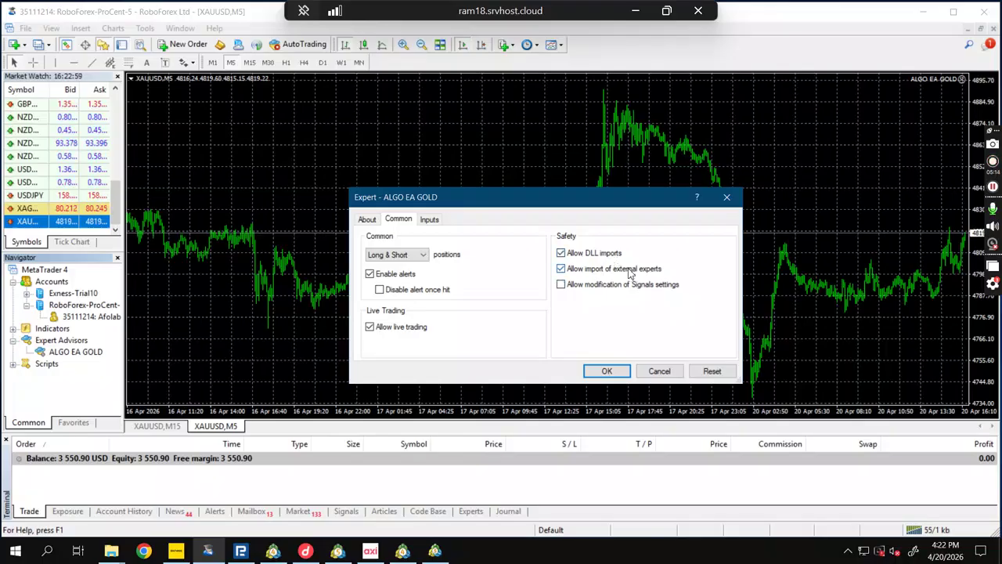
pyautogui.click(603, 371)
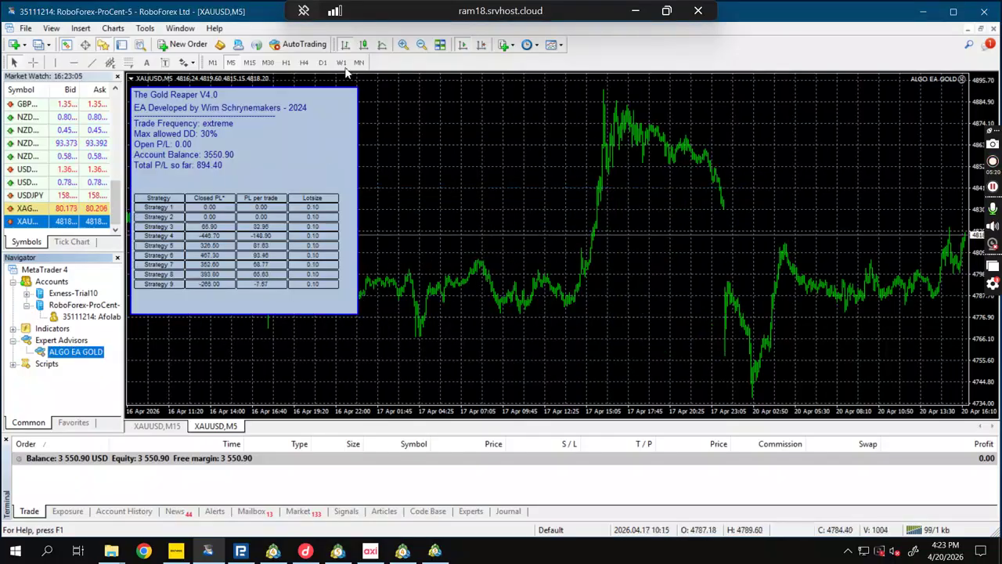
pyautogui.click(298, 45)
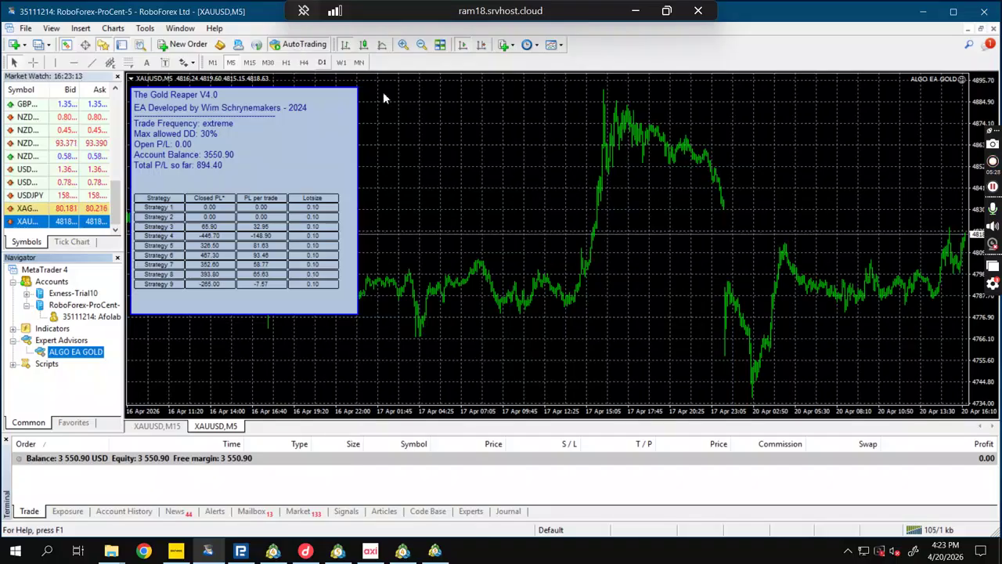